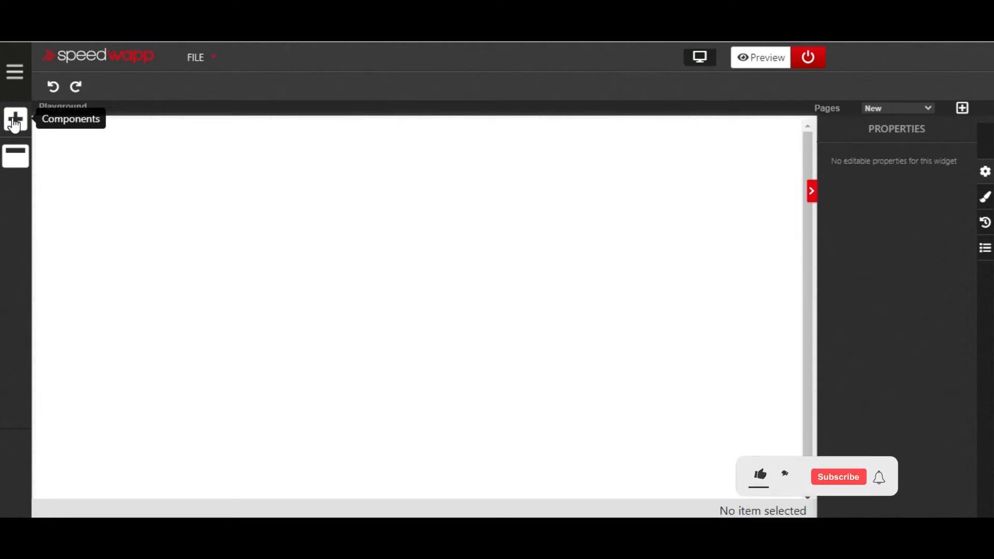
Add a Section container to the blank page and extend its height to 458 px
left_click(16, 122)
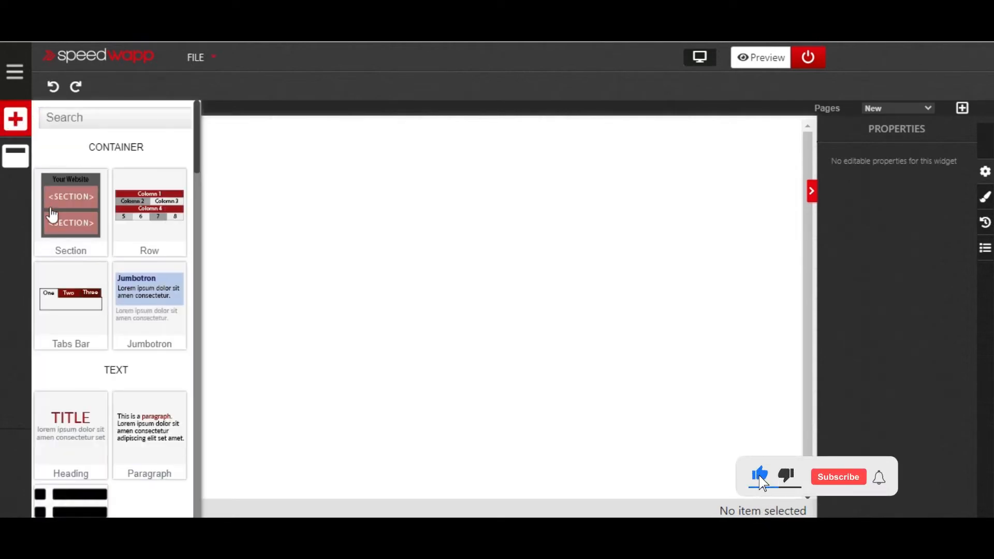
scroll(75, 221, "down", 2)
scroll(78, 221, "up", 2)
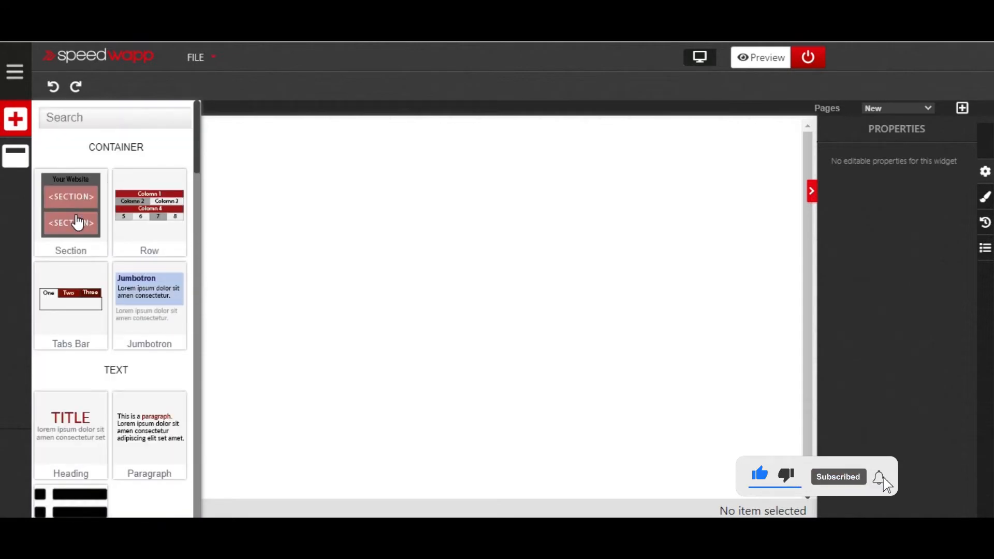
left_click_drag(57, 221, 321, 228)
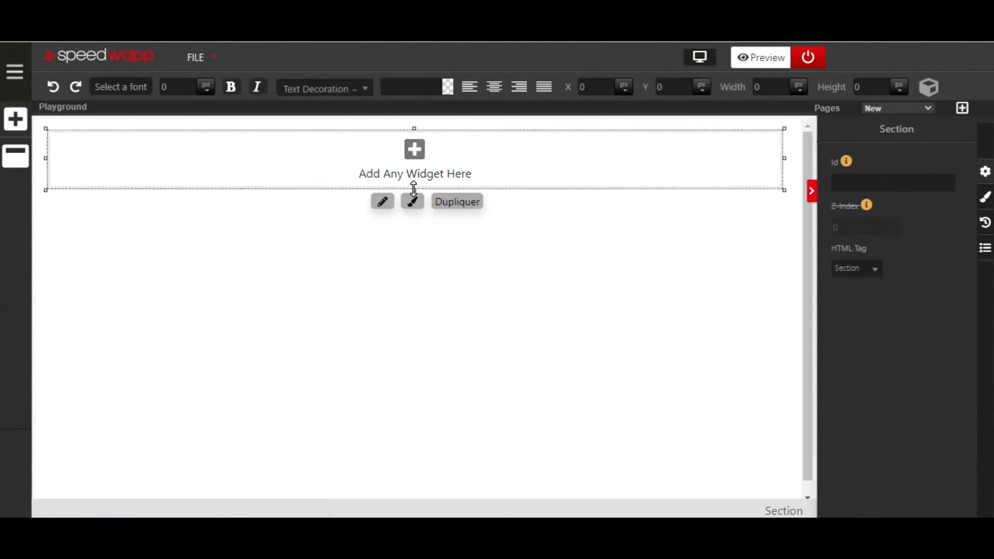
left_click_drag(414, 187, 454, 464)
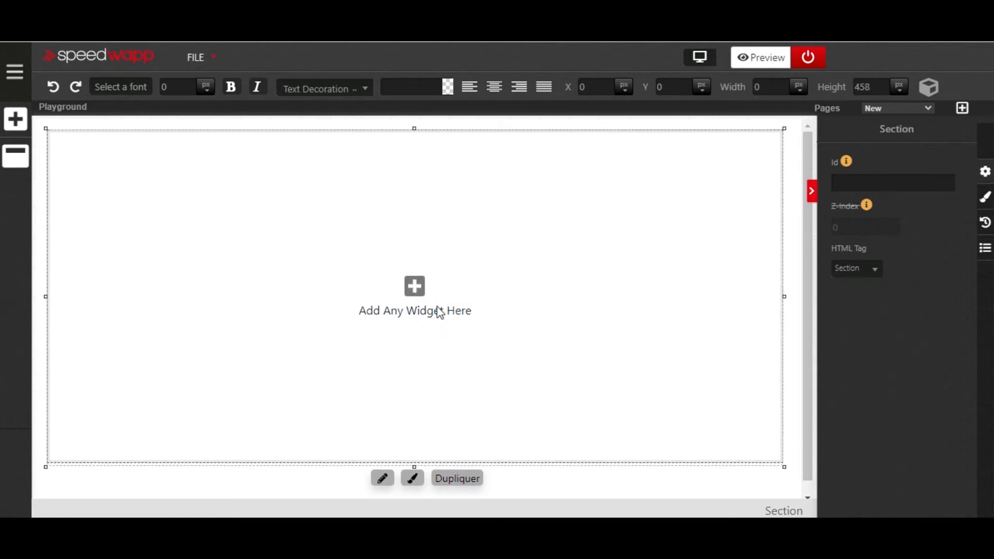
Insert a Heading component at the start of the section
left_click(16, 119)
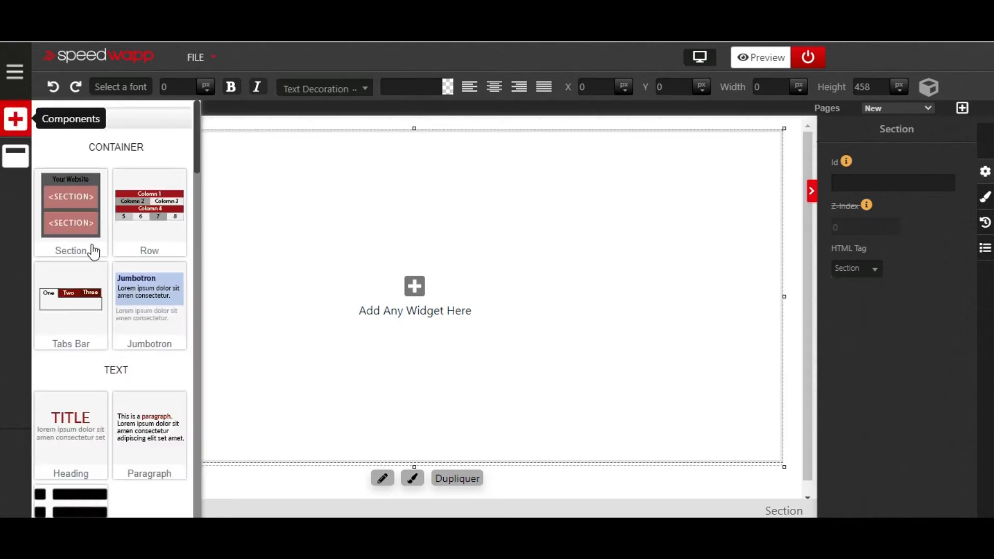
left_click_drag(86, 421, 267, 248)
left_click(275, 224)
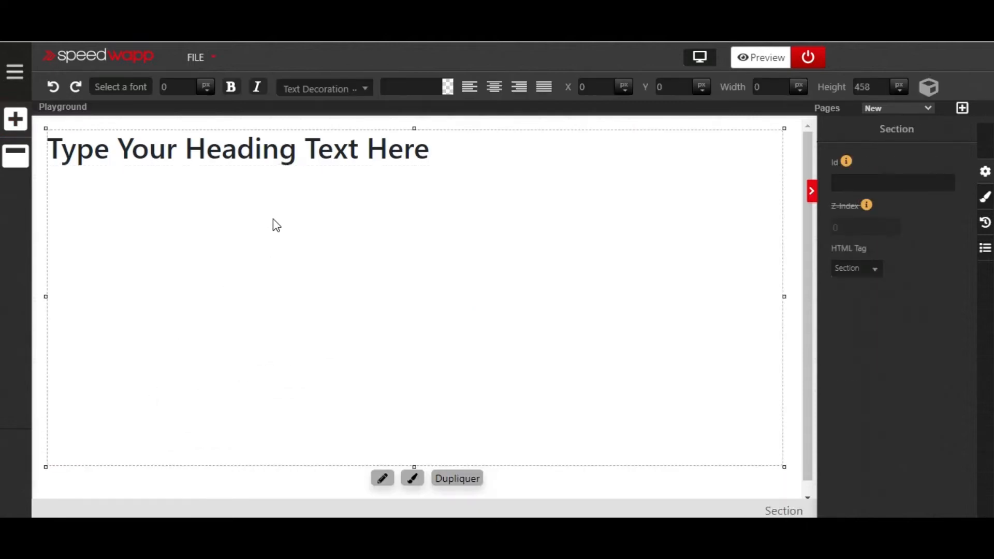
Add two Paragraph components below the heading inside the section
left_click(15, 119)
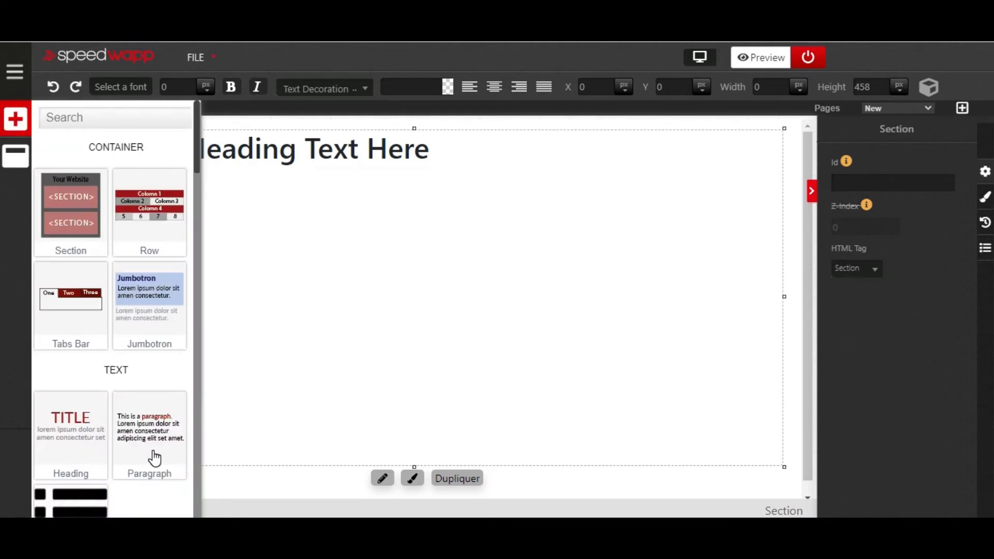
left_click_drag(154, 458, 321, 263)
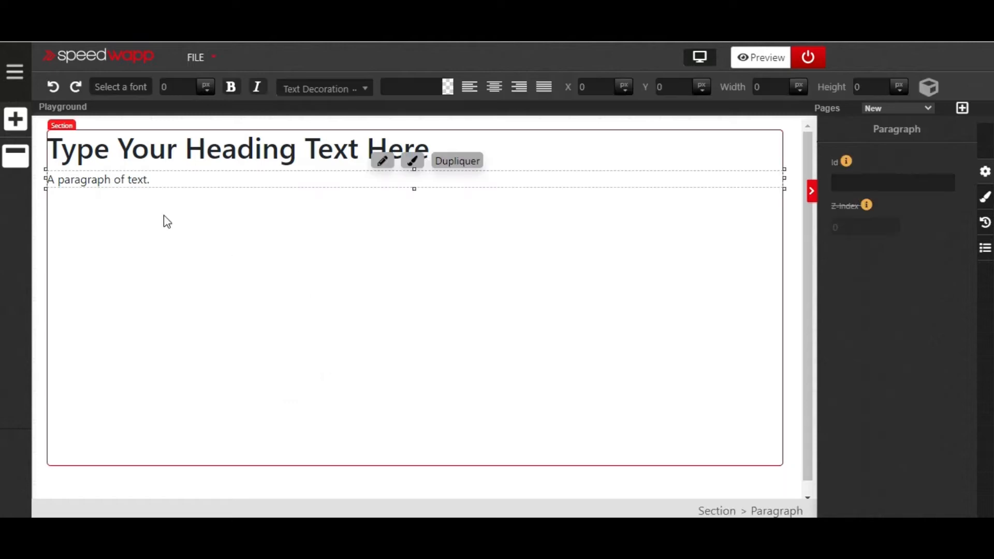
left_click(21, 123)
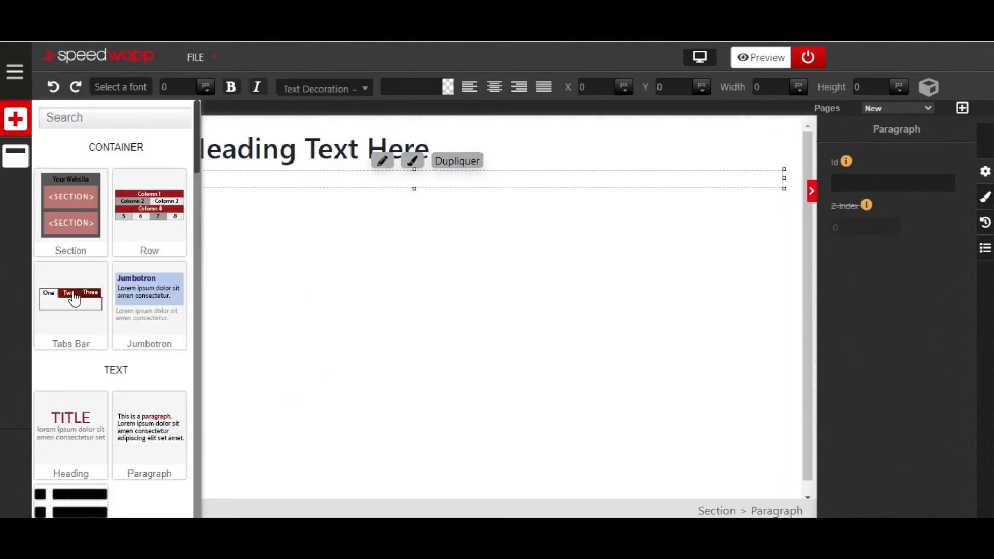
scroll(104, 311, "down", 2)
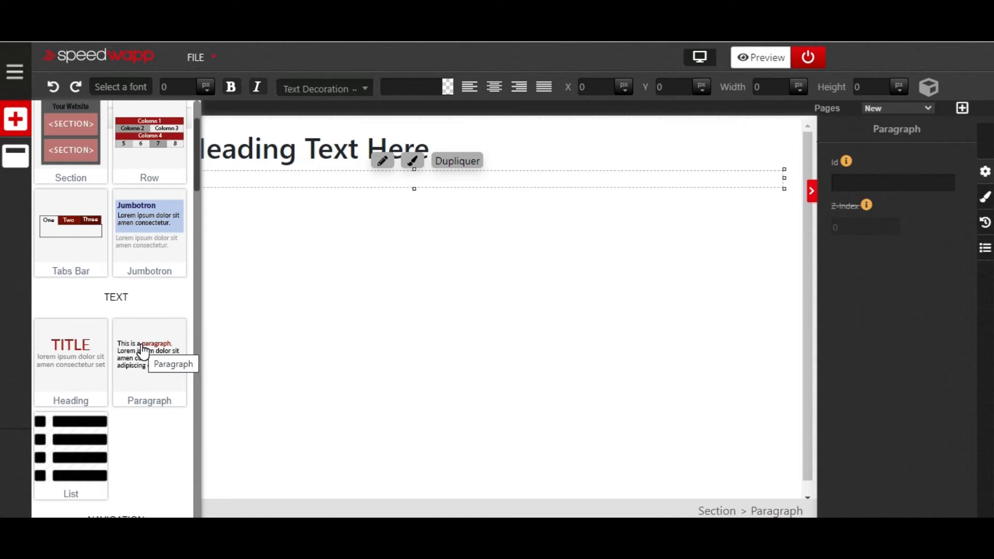
left_click_drag(144, 350, 243, 289)
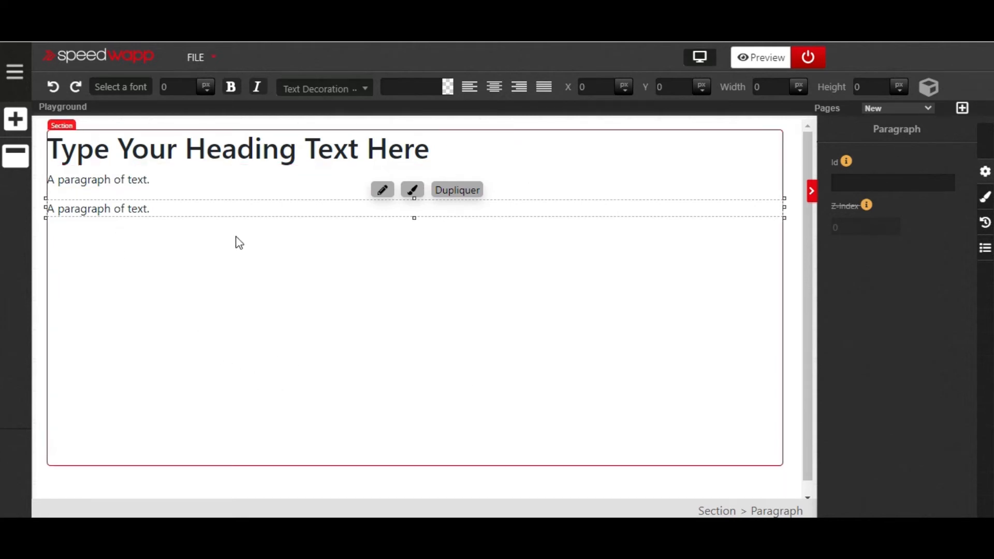
Set the whole section's text to the Impact font in bold italic
left_click(618, 401)
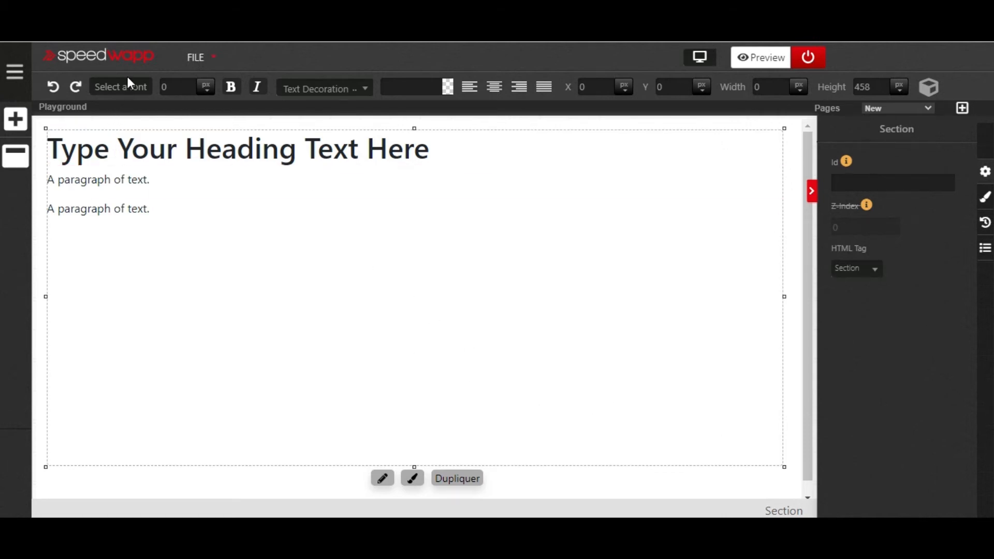
left_click(129, 91)
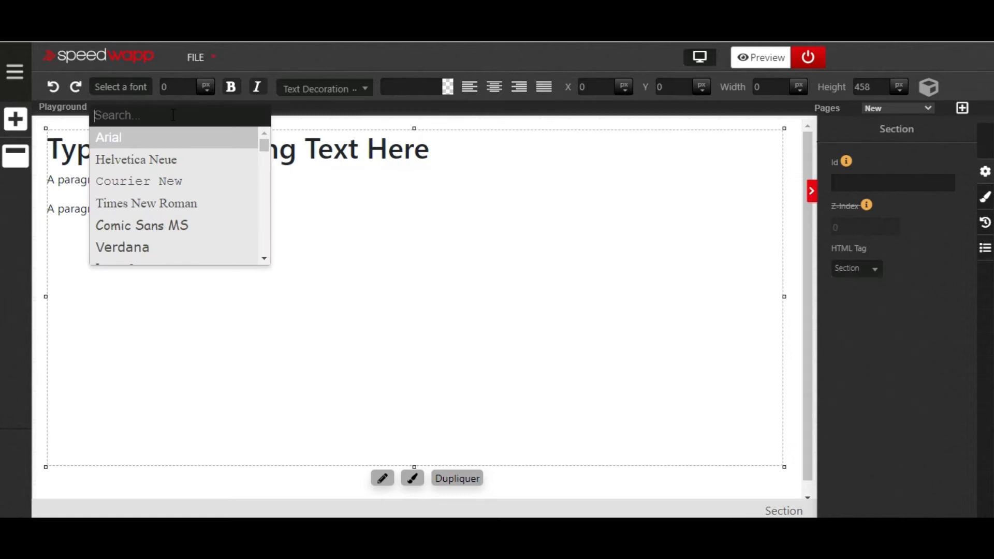
type("impac")
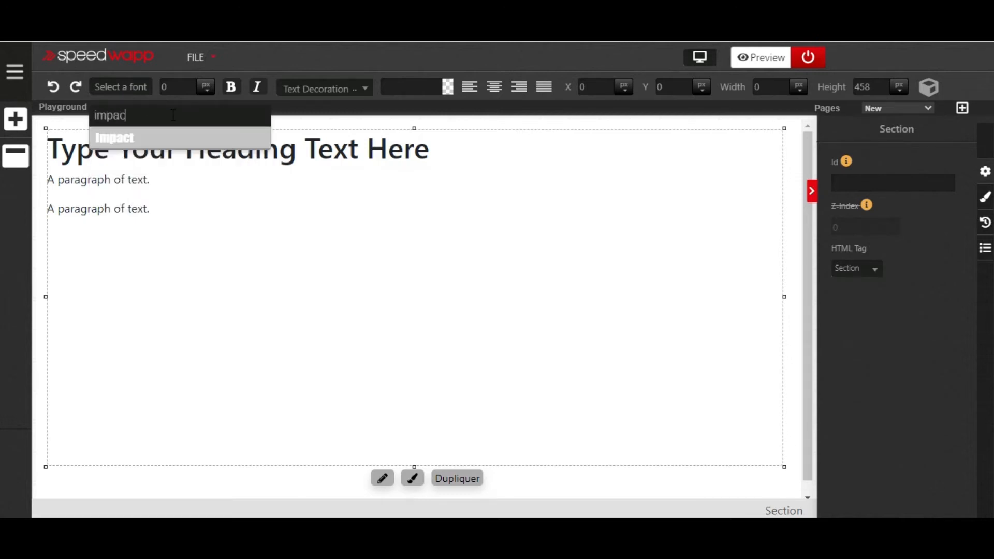
type("r")
key("BackSpace")
type("t")
left_click(153, 138)
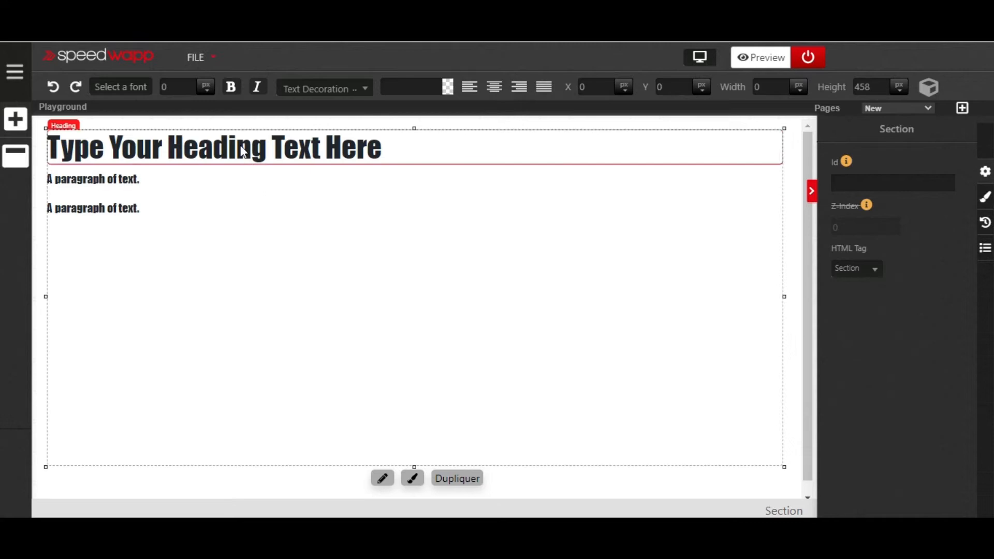
left_click(231, 89)
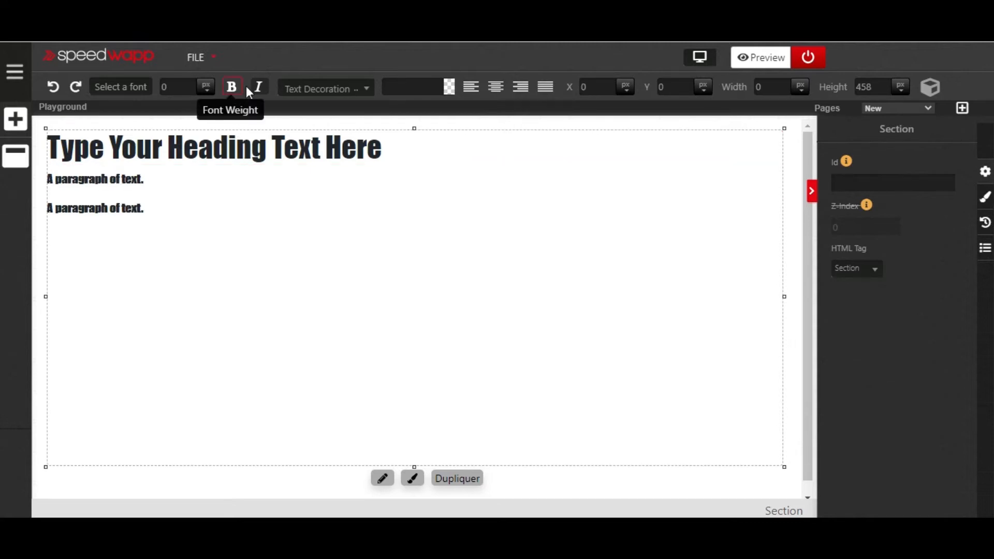
left_click(257, 89)
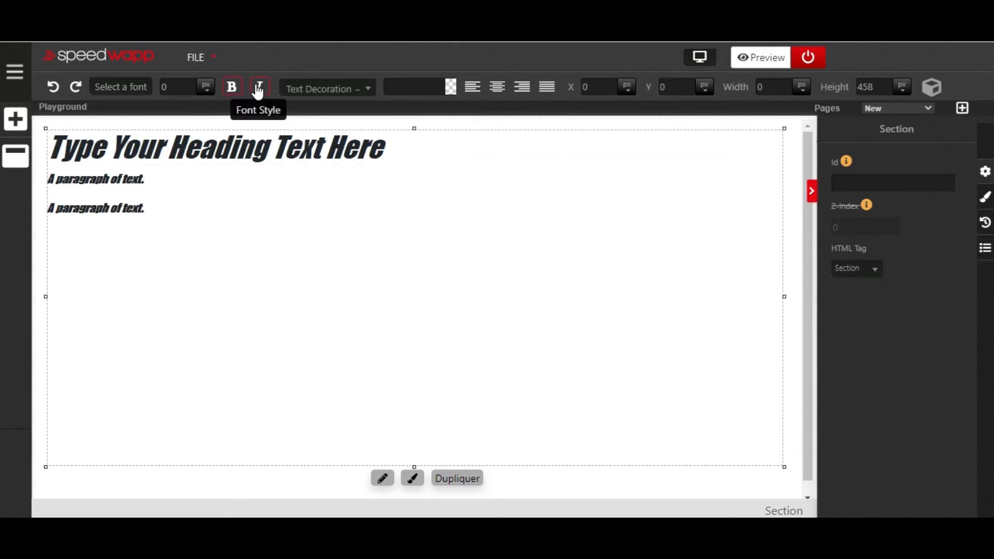
Set the section's font color to the violet-blue #401ed6
left_click(451, 92)
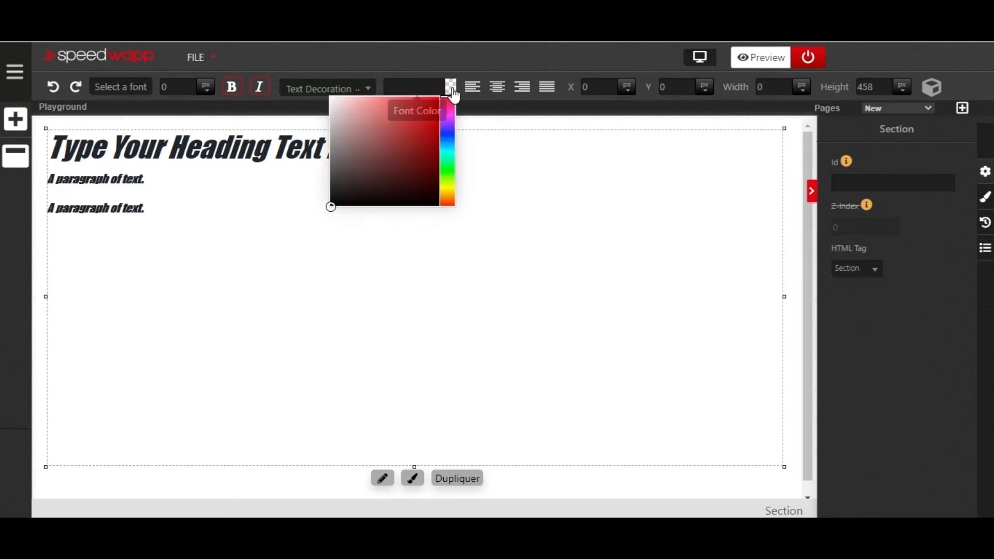
left_click(426, 117)
left_click(422, 136)
left_click(446, 129)
left_click(413, 168)
left_click(423, 127)
left_click(423, 170)
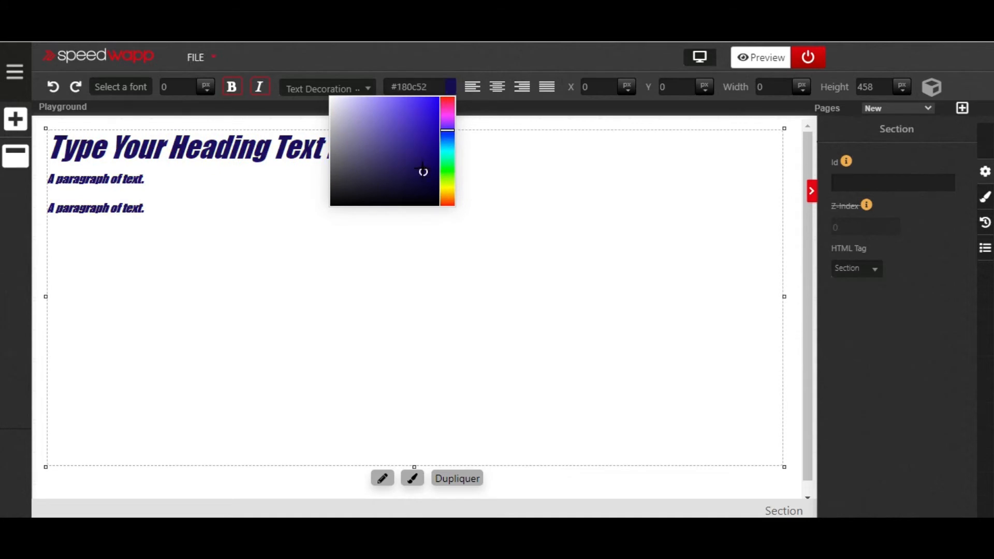
left_click(424, 115)
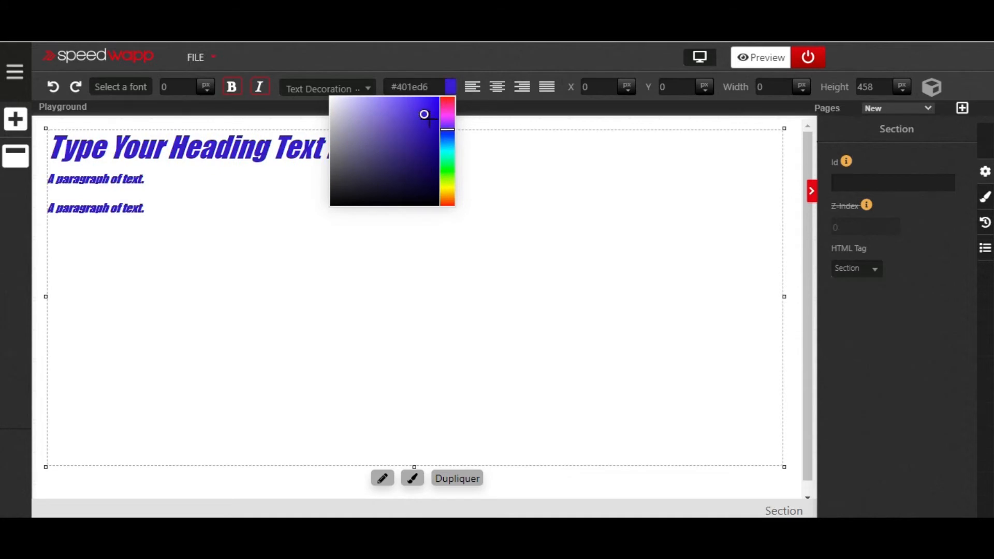
Try center and right alignment on the section's text, and settle on justified alignment
left_click(490, 92)
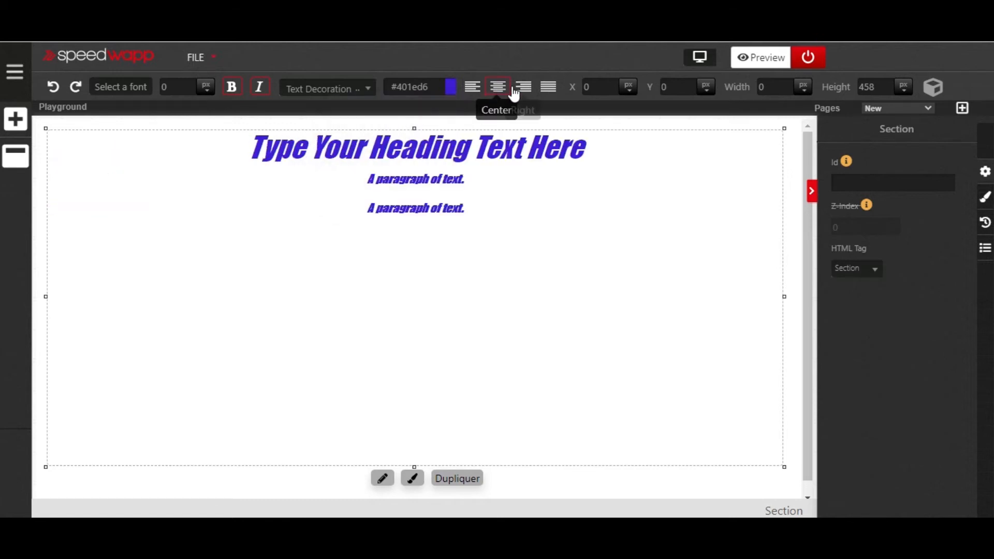
left_click(523, 92)
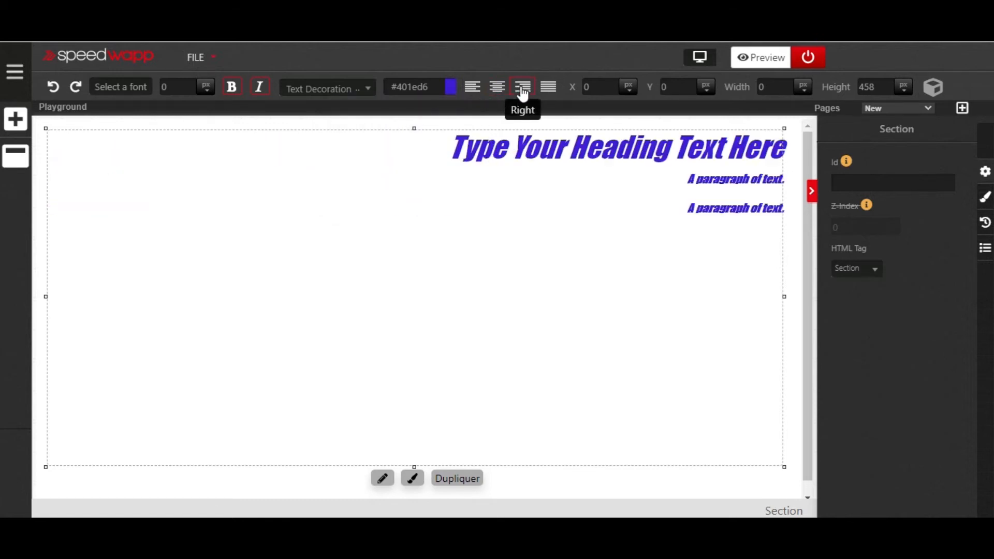
left_click(539, 92)
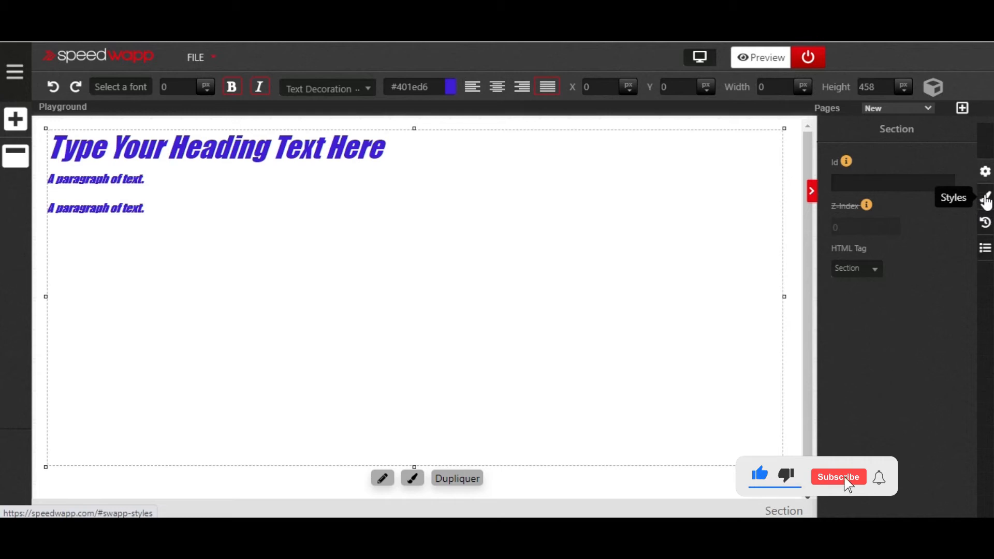
Set the section's background color to the dark brown #422626
left_click(986, 202)
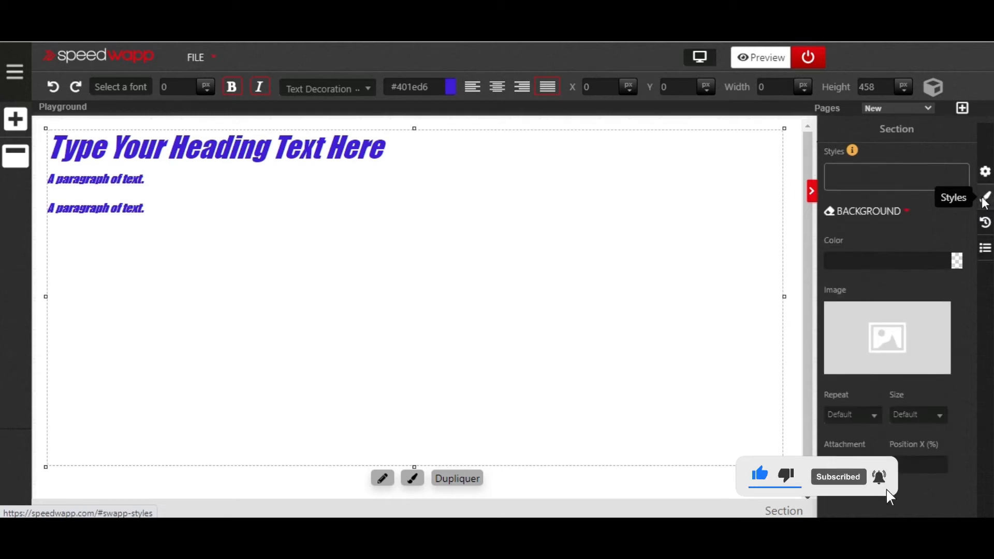
scroll(924, 224, "down", 12)
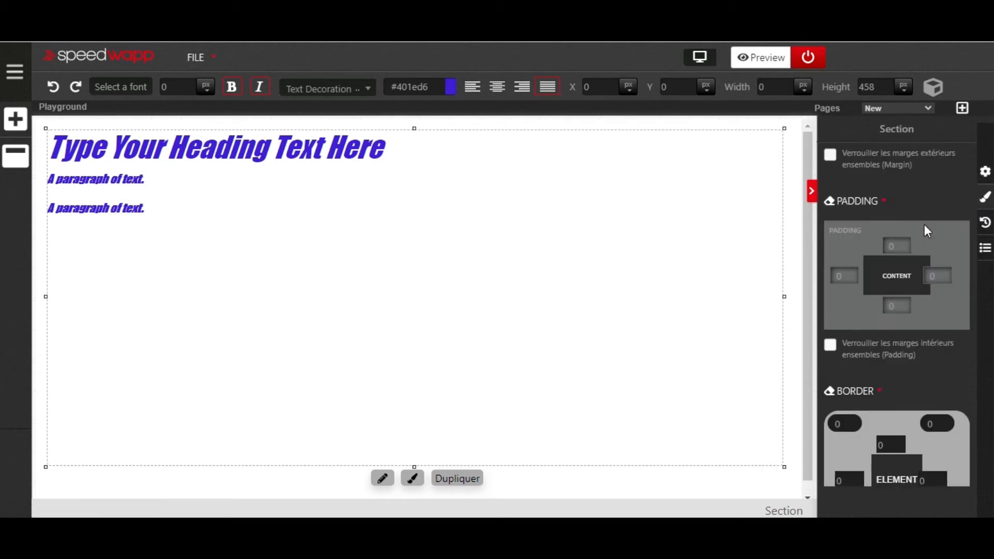
scroll(924, 225, "down", 5)
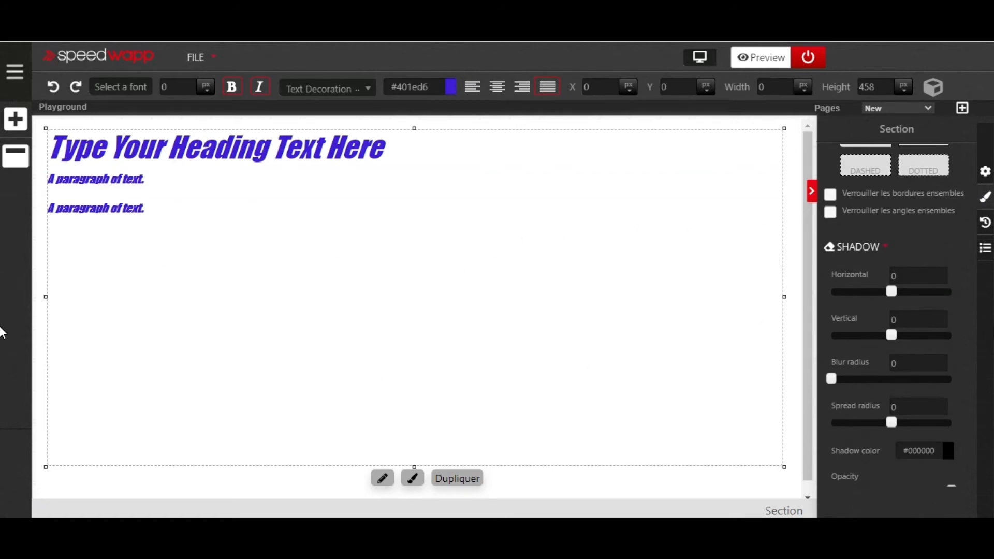
scroll(938, 295, "up", 1)
scroll(937, 295, "up", 15)
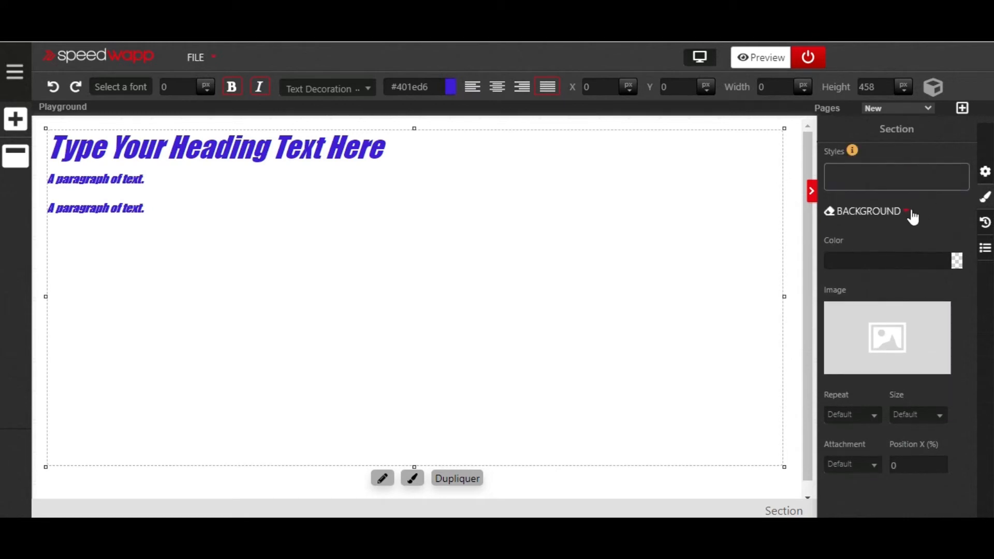
left_click(957, 264)
left_click(915, 297)
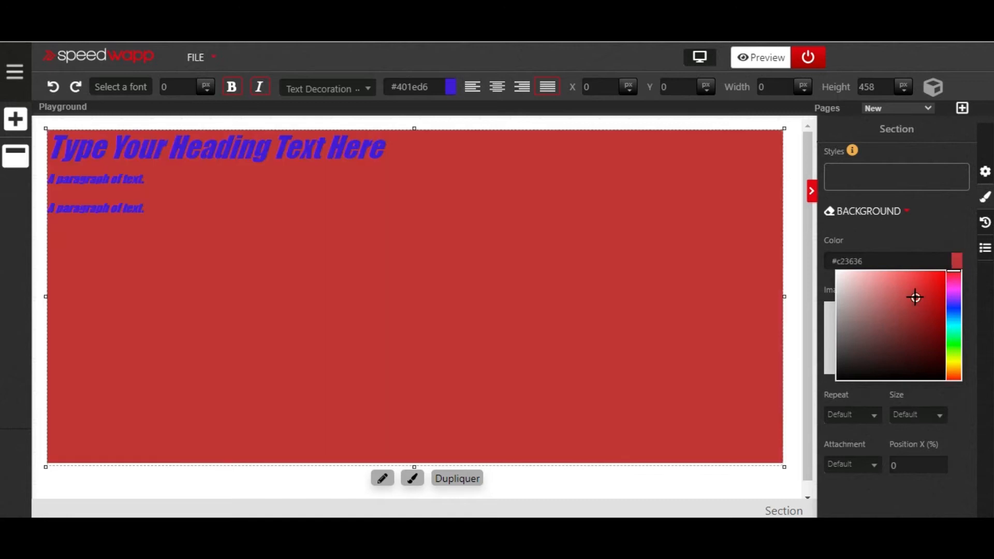
left_click_drag(911, 299, 881, 352)
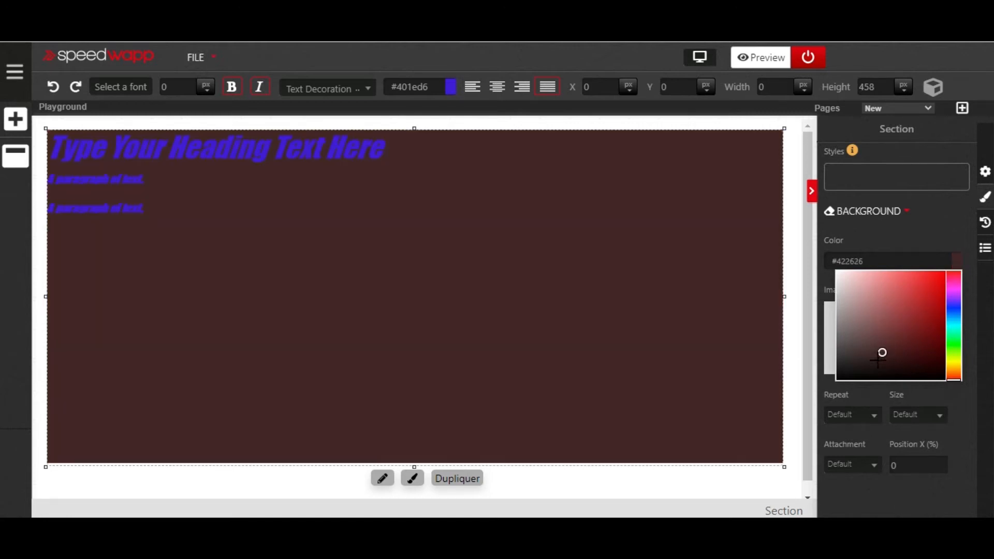
left_click(947, 230)
Increase the section's top margin to about 40
scroll(947, 230, "down", 5)
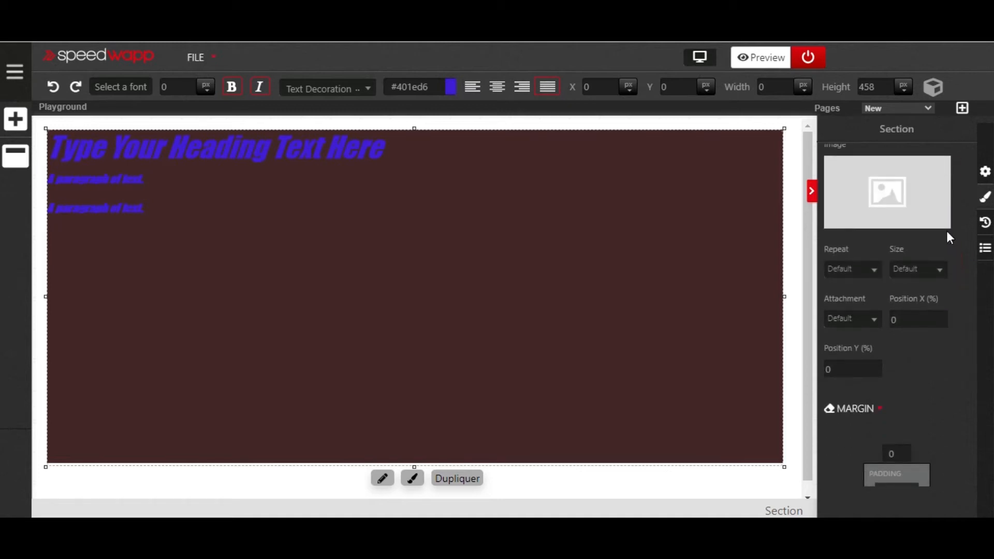
scroll(947, 239, "down", 2)
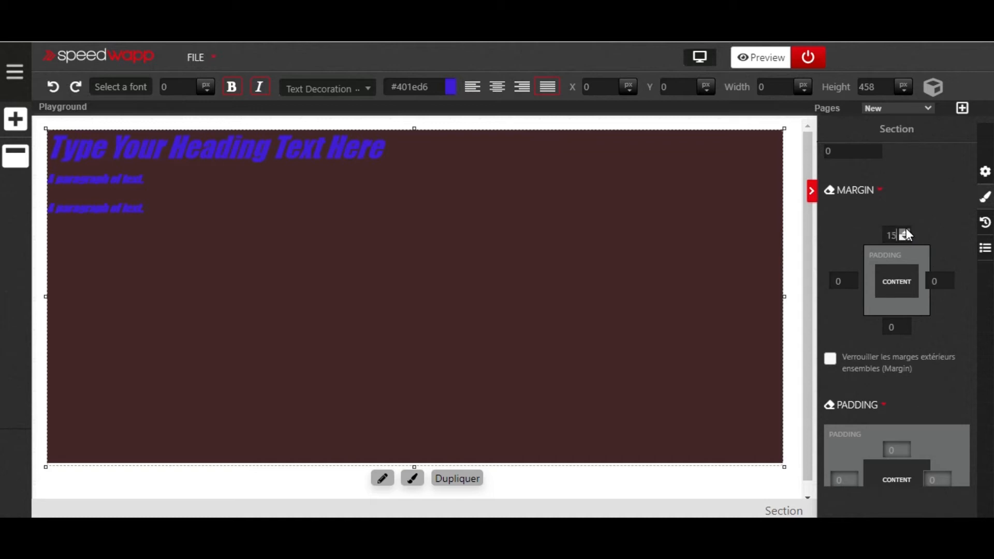
left_click(905, 232)
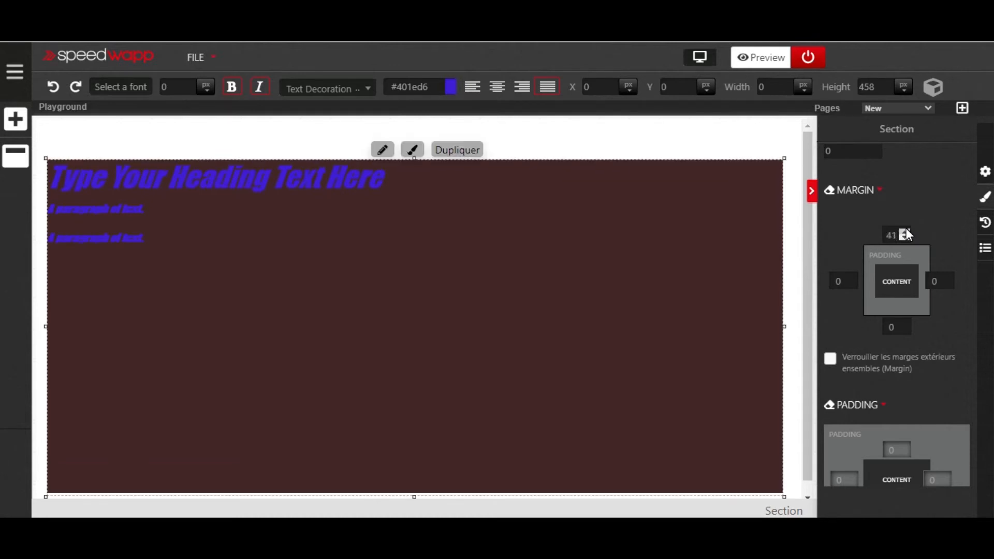
left_click(905, 234)
Set the section's left padding to 34 and its upper-right border corner radius to 25
scroll(905, 305, "down", 3)
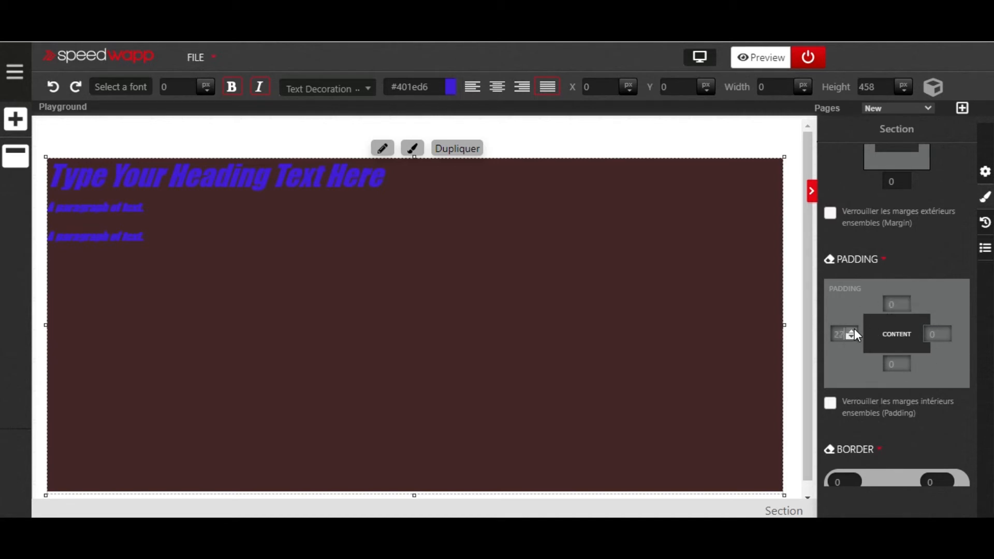
scroll(854, 329, "down", 2)
scroll(938, 427, "down", 3)
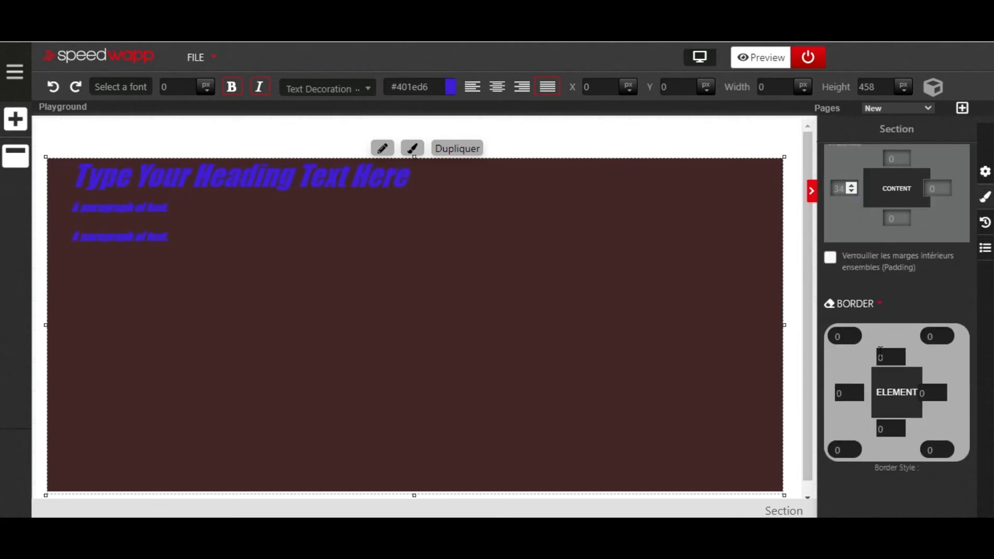
left_click(932, 336)
scroll(943, 334, "up", 8)
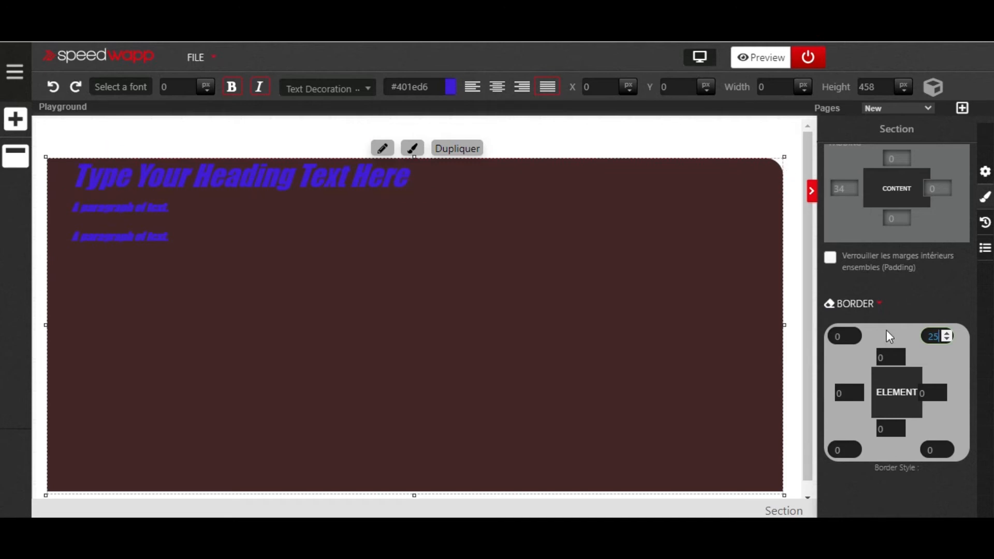
Set the section's upper-left border corner radius to 28 and round both lower corners as well
left_click(856, 331)
left_click(853, 333)
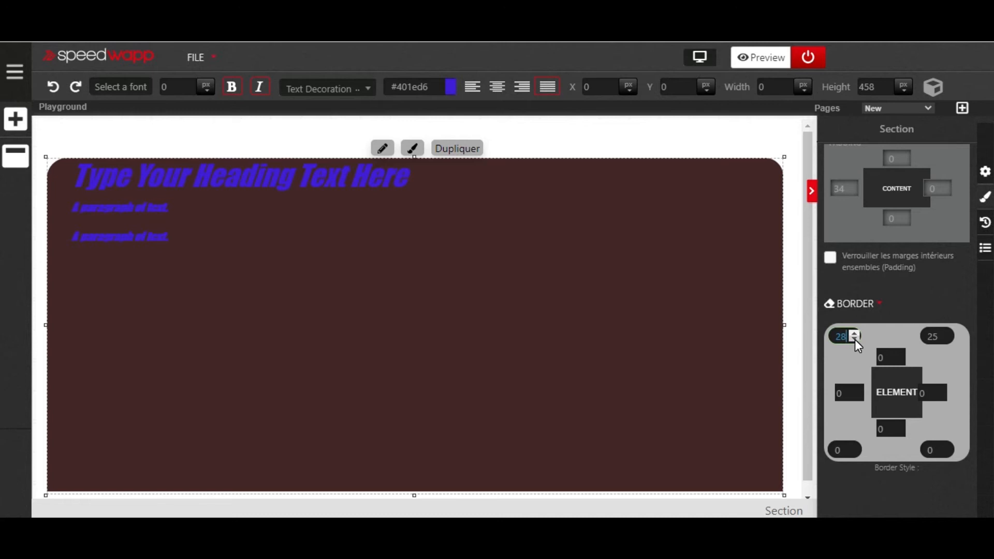
left_click(856, 447)
left_click(855, 446)
left_click(855, 446)
left_click(946, 447)
scroll(856, 382, "down", 6)
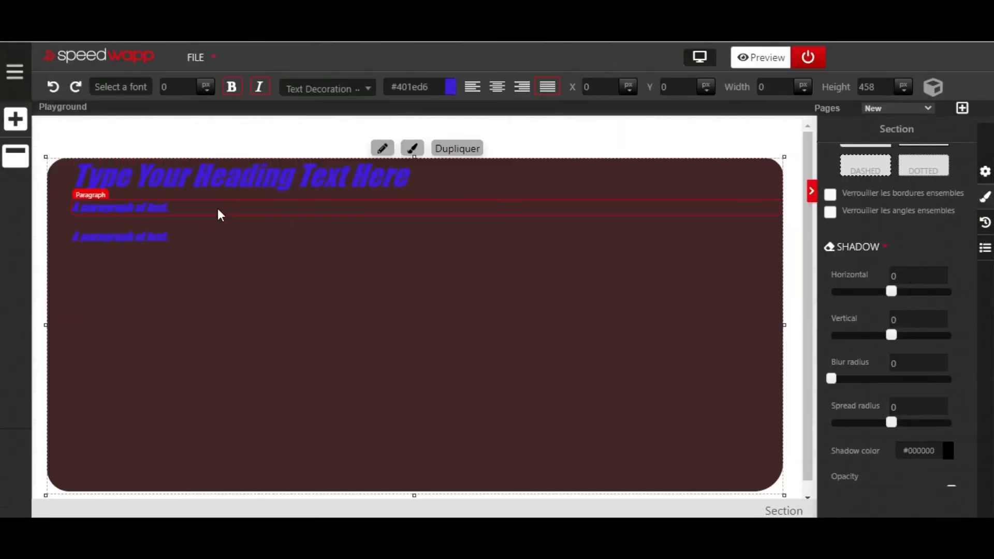
Set the text color of the section's second paragraph to bright red #eb0c0c
left_click(156, 232)
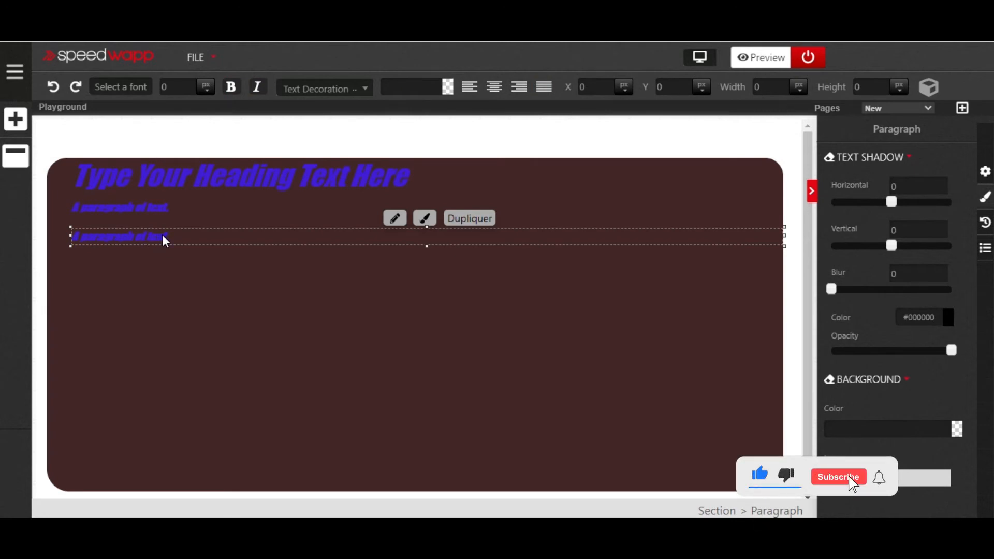
left_click(448, 89)
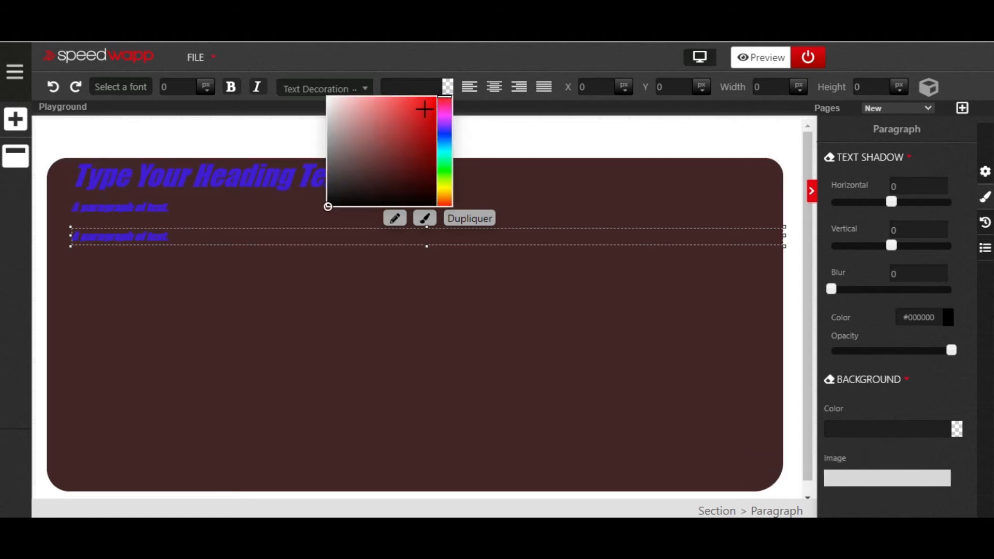
left_click(419, 113)
left_click(427, 103)
left_click(410, 153)
left_click(423, 131)
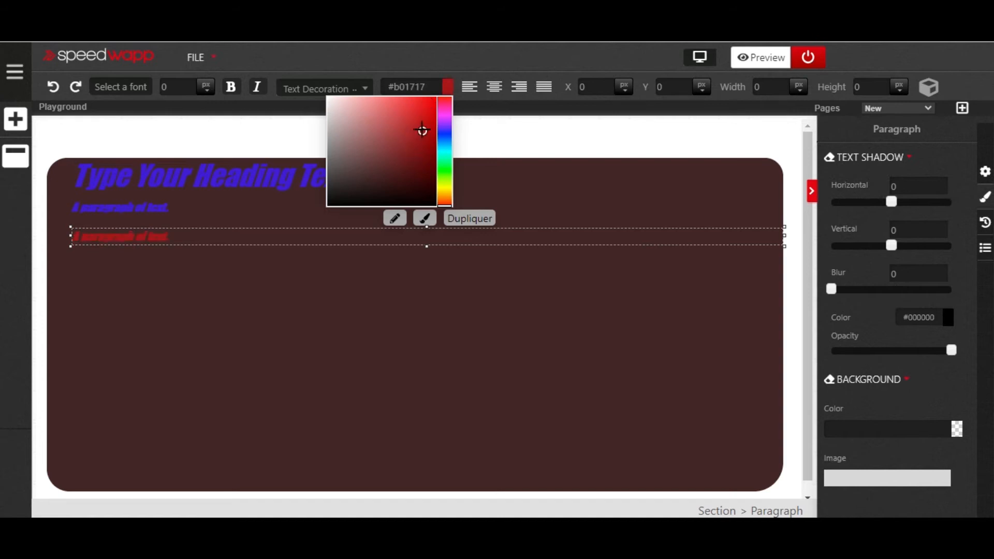
left_click_drag(425, 113, 431, 105)
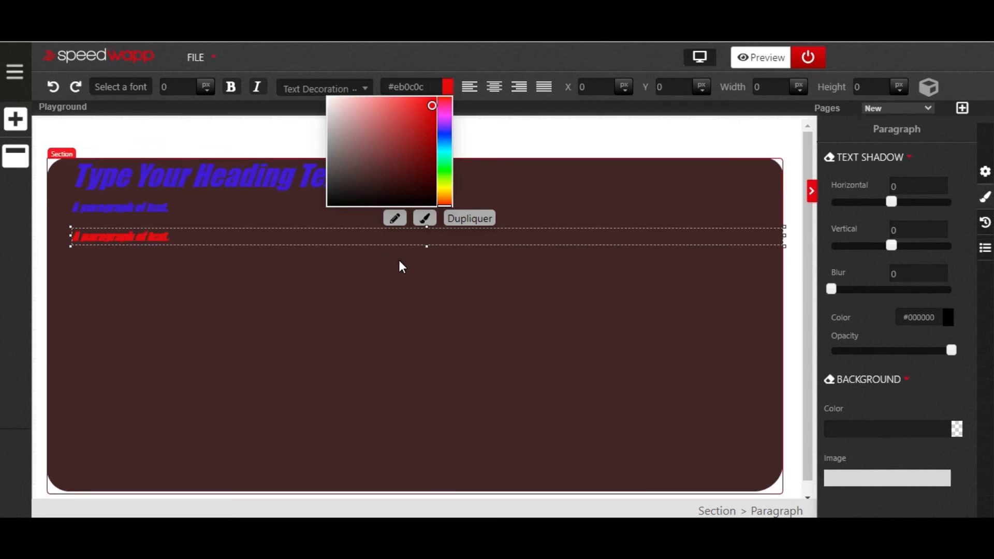
Change the whole section's text color to the magenta #e610d4
left_click(362, 257)
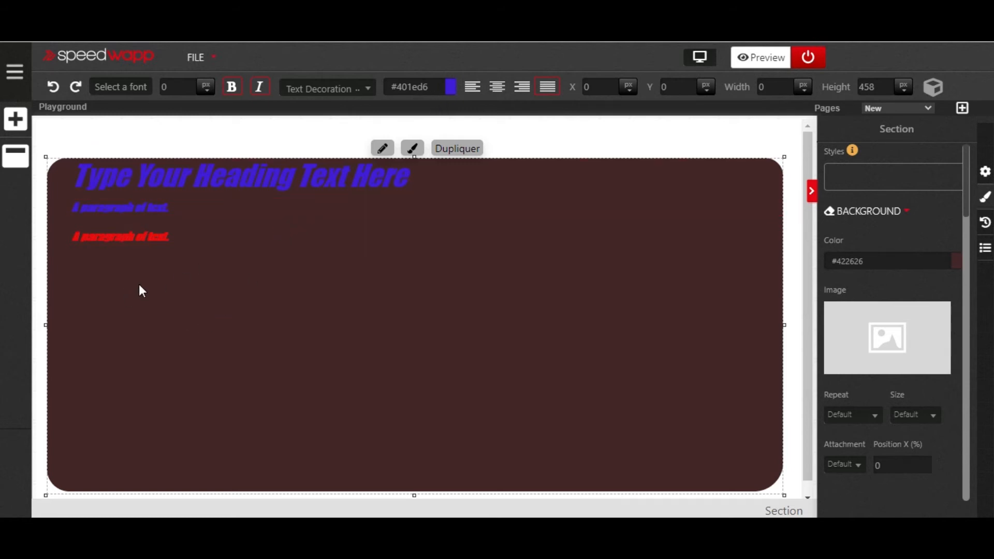
left_click(453, 90)
left_click(454, 90)
left_click(453, 88)
left_click(453, 88)
left_click(454, 90)
left_click(448, 114)
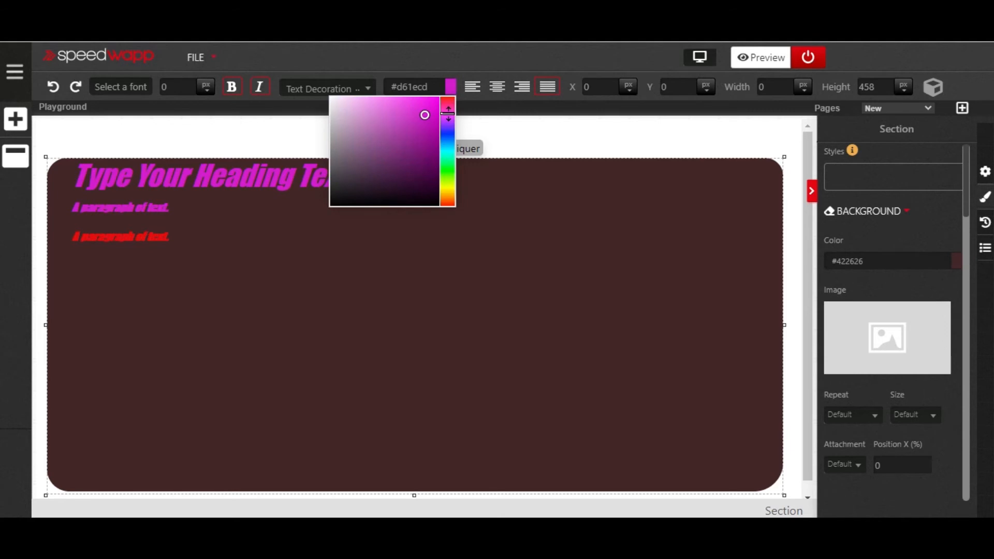
left_click(419, 141)
left_click(422, 117)
left_click(427, 108)
left_click(410, 145)
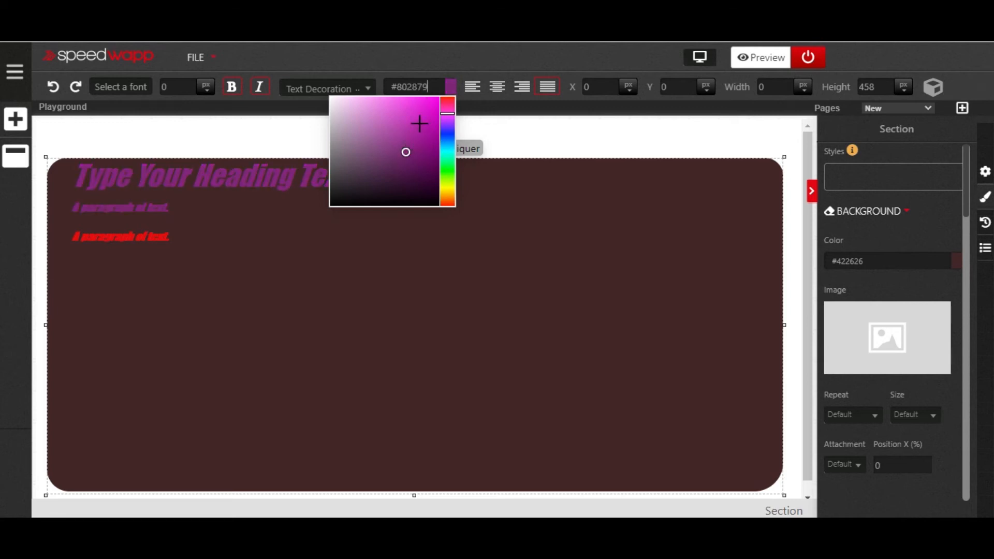
left_click(421, 123)
left_click(432, 108)
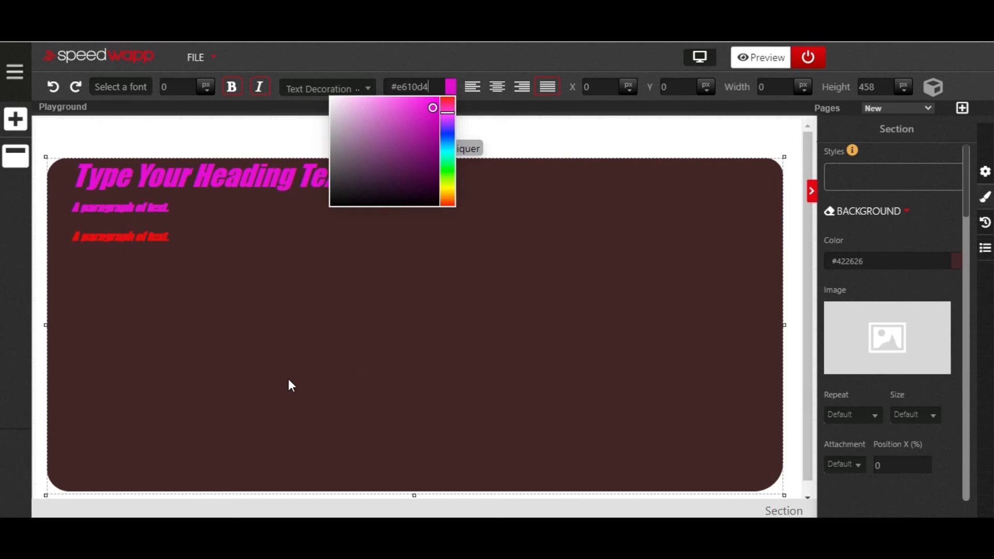
left_click(274, 382)
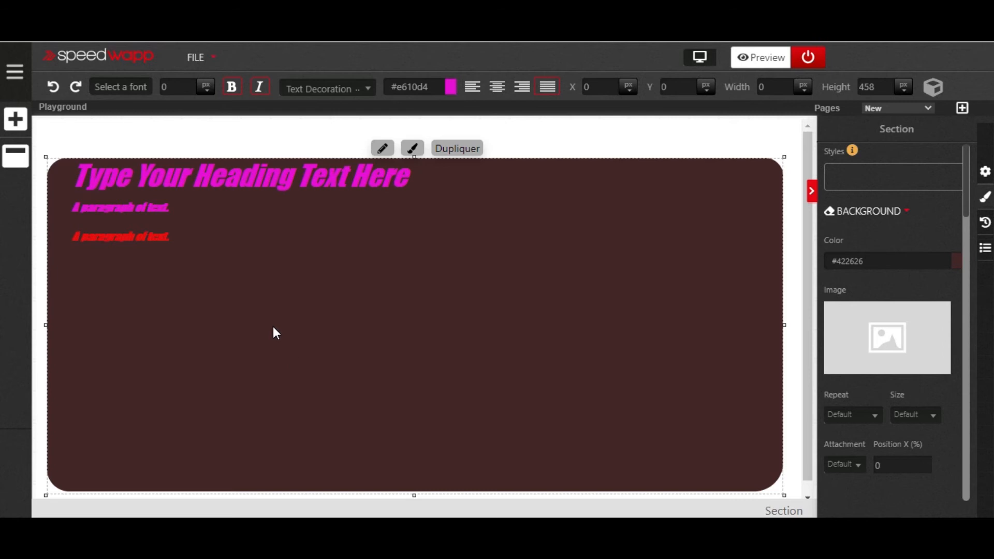
Add a second heading below the red paragraph, followed by another paragraph, inside the section
scroll(240, 326, "down", 1)
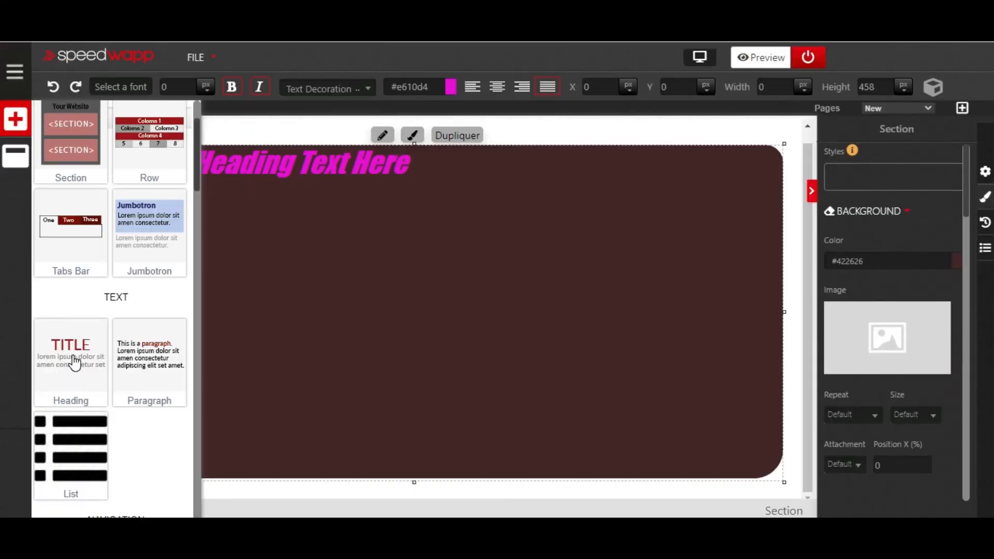
left_click_drag(74, 362, 221, 321)
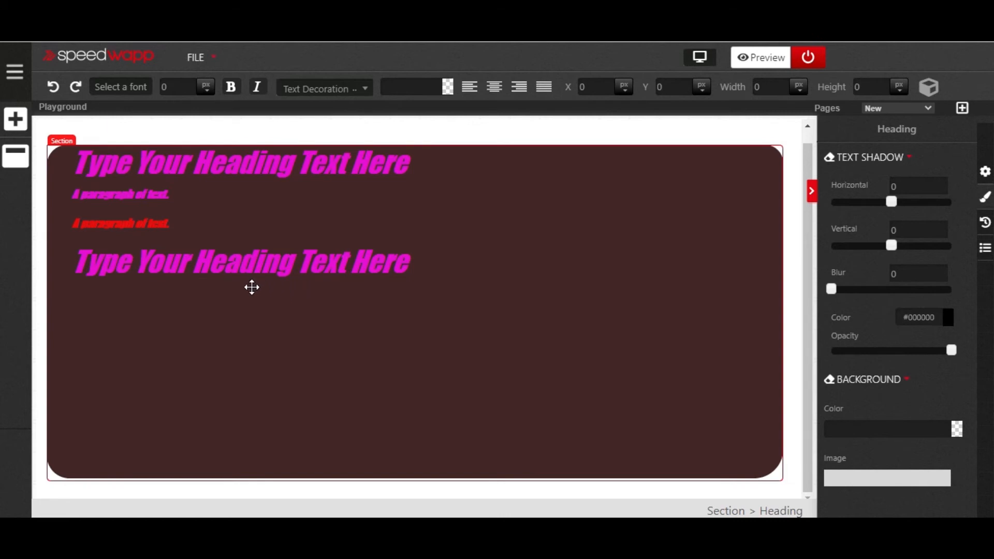
left_click(28, 127)
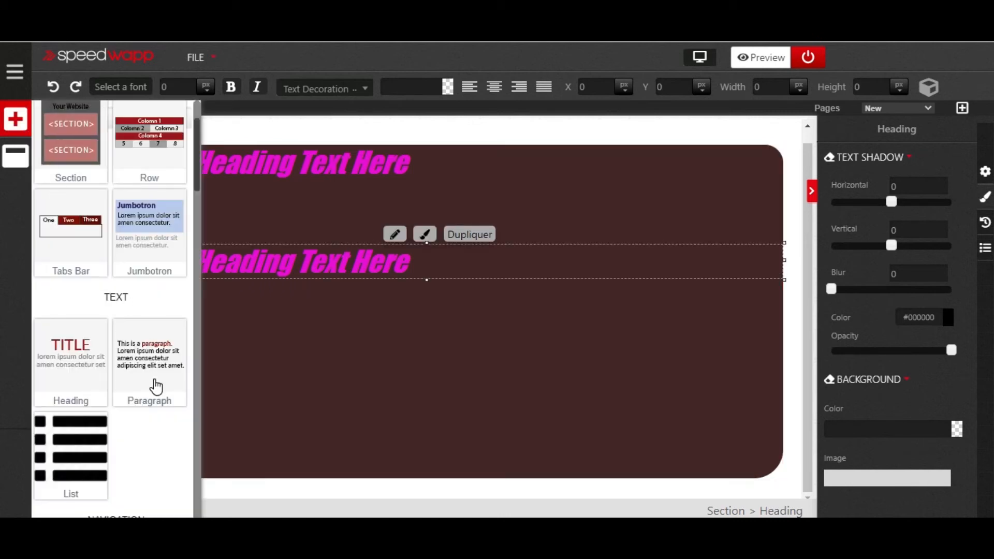
left_click_drag(186, 377, 258, 358)
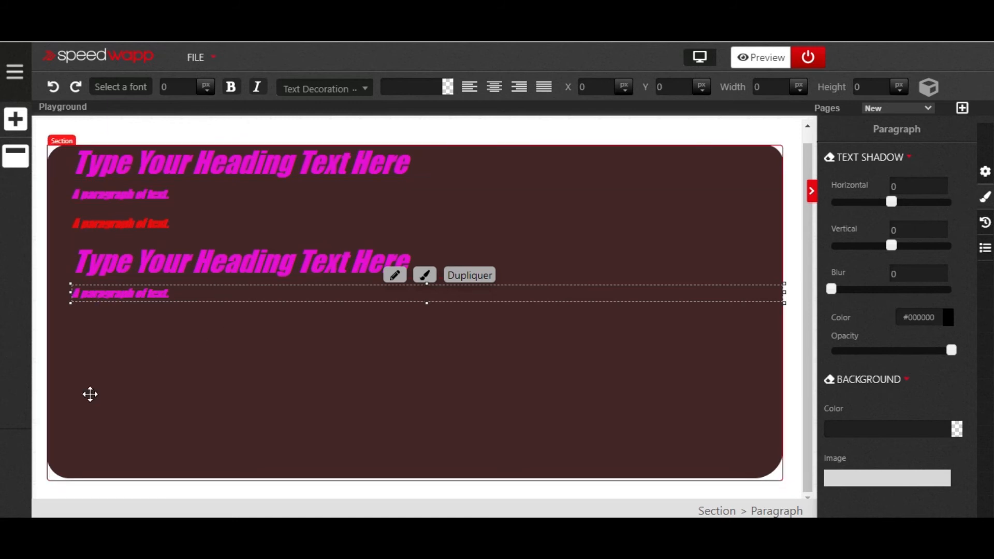
Set the section's font size to 48 px
left_click(175, 227)
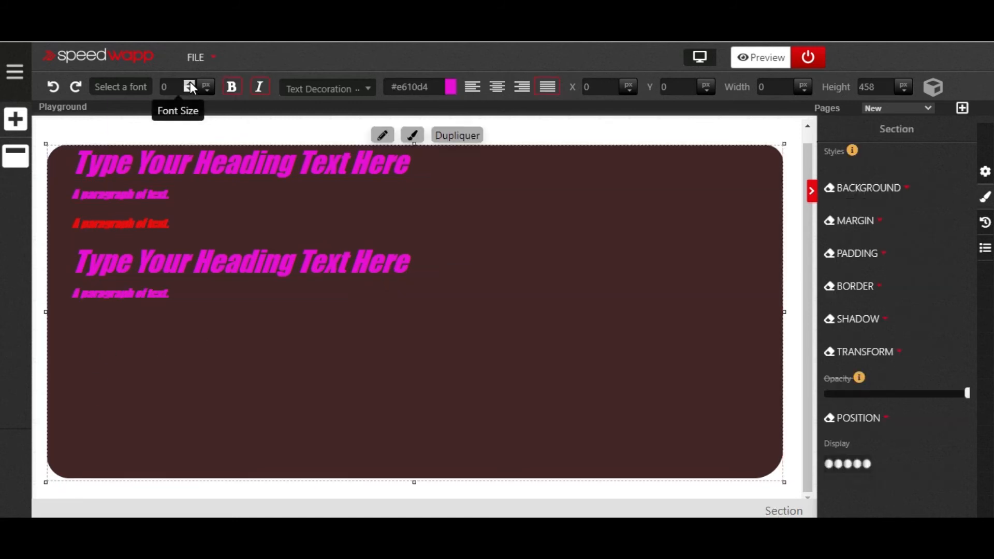
left_click(189, 84)
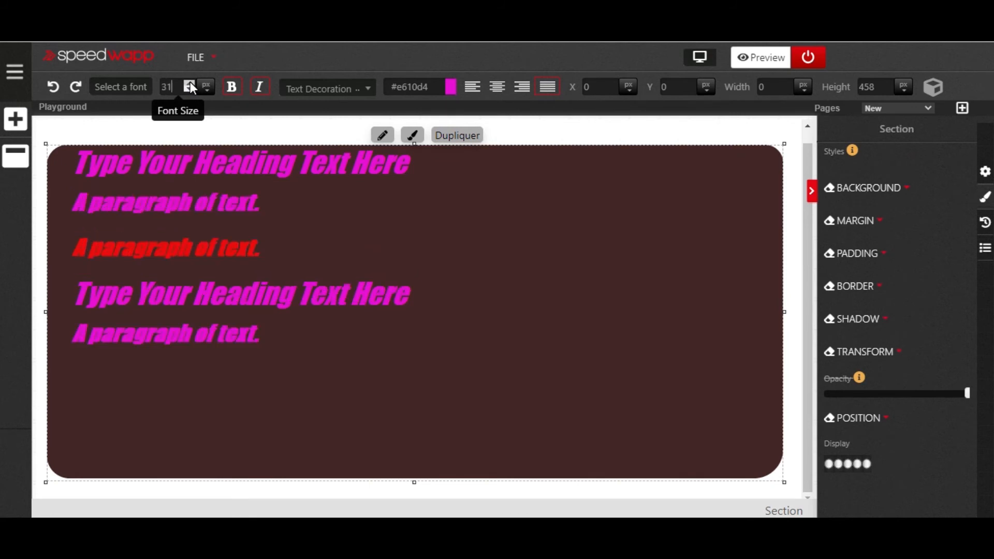
left_click(190, 84)
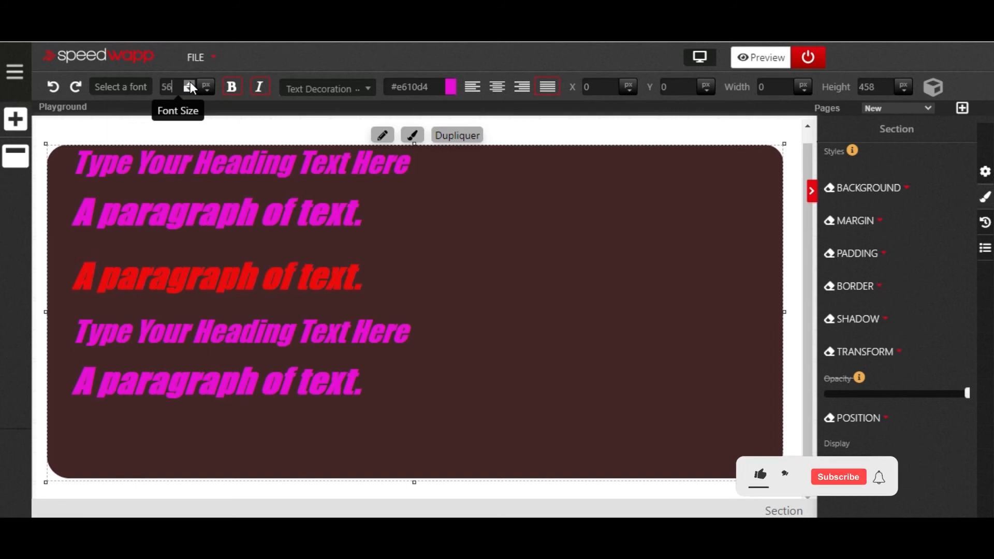
left_click(189, 84)
left_click(189, 89)
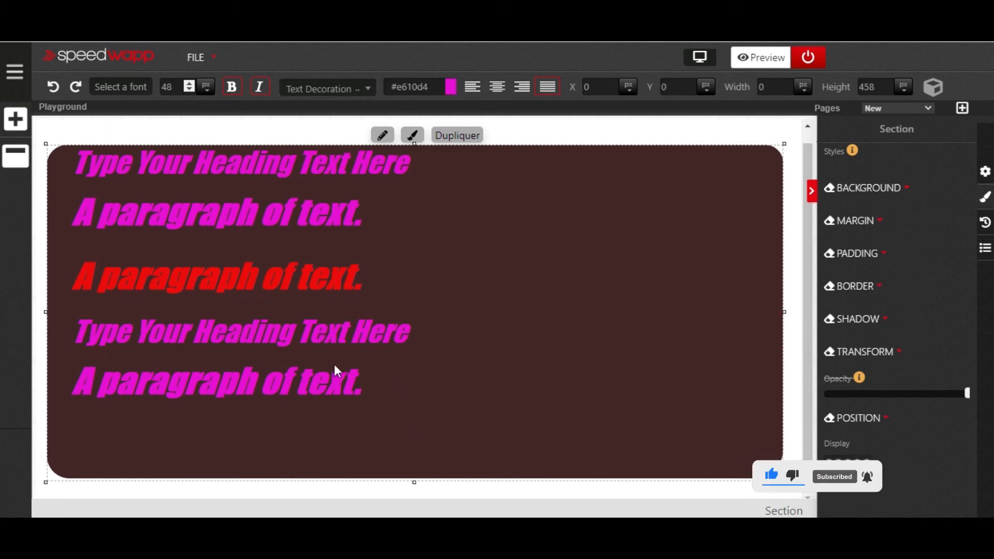
Set the font size of the last paragraph, below the second heading, to 15 px
left_click(278, 380)
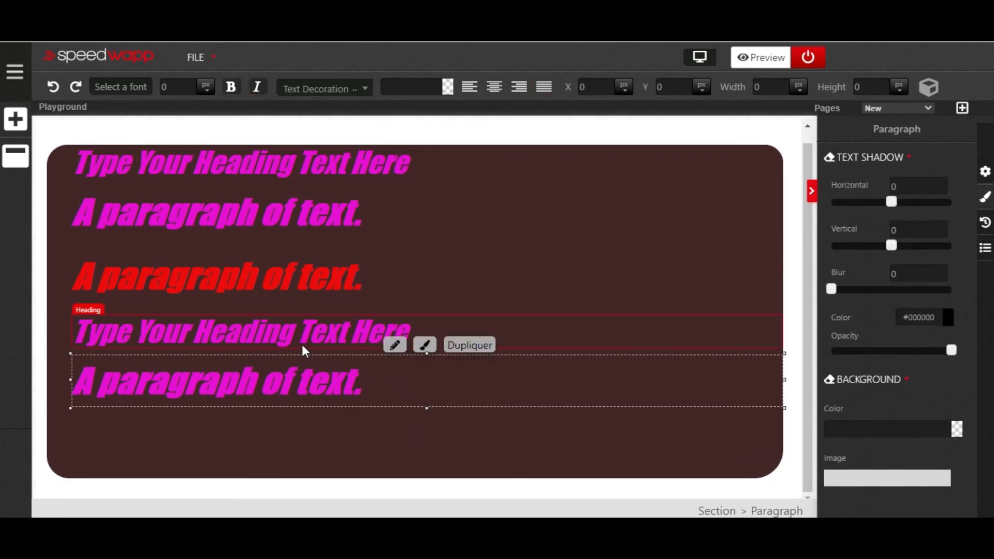
left_click(309, 334)
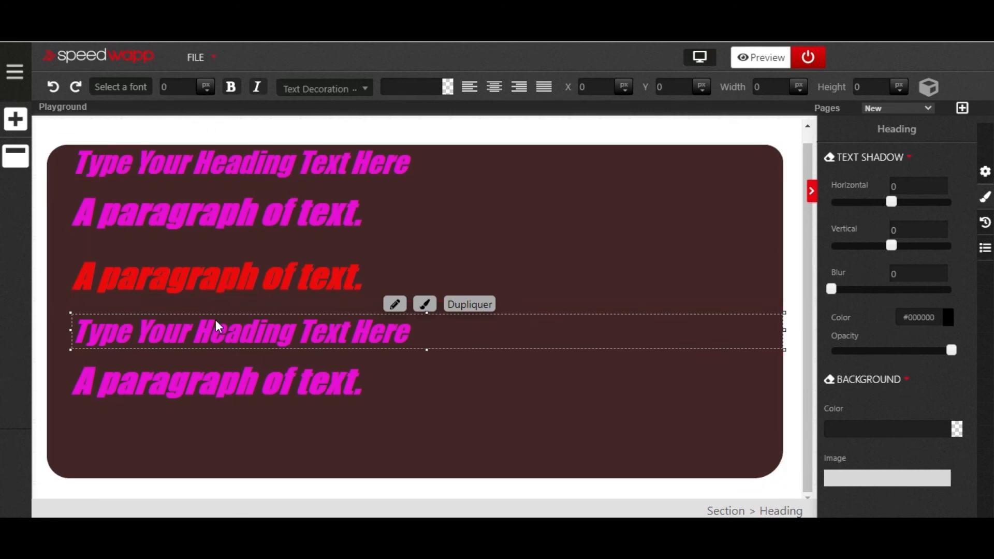
left_click(194, 380)
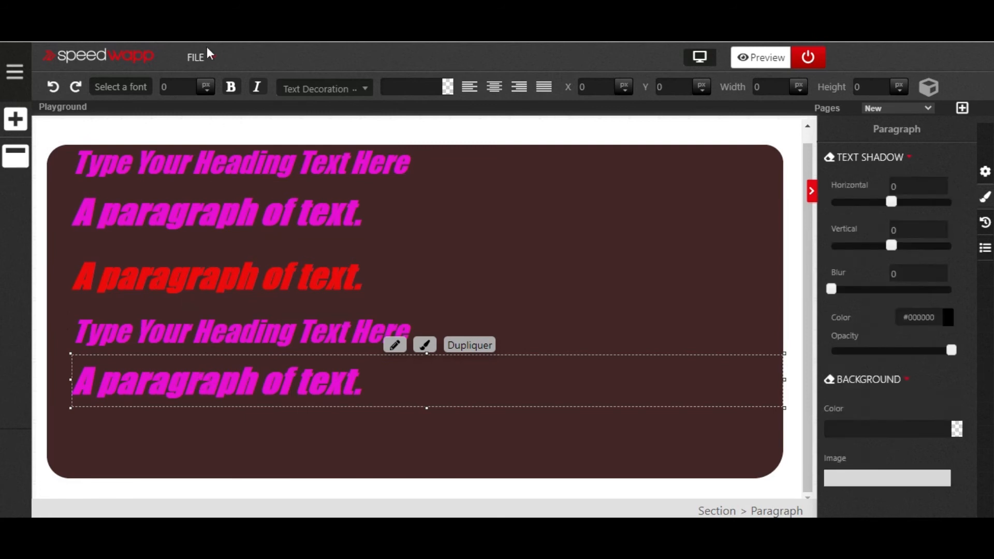
left_click(187, 83)
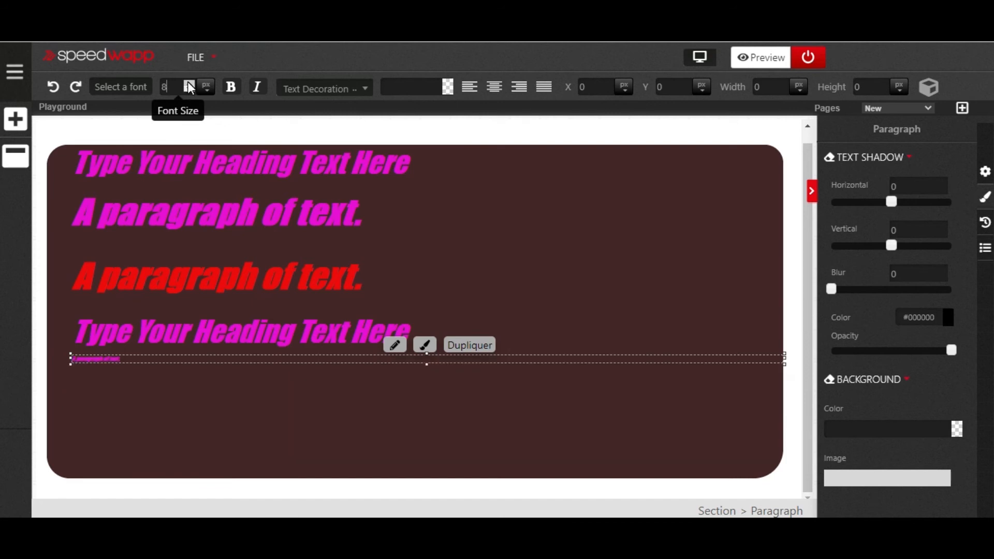
left_click(190, 90)
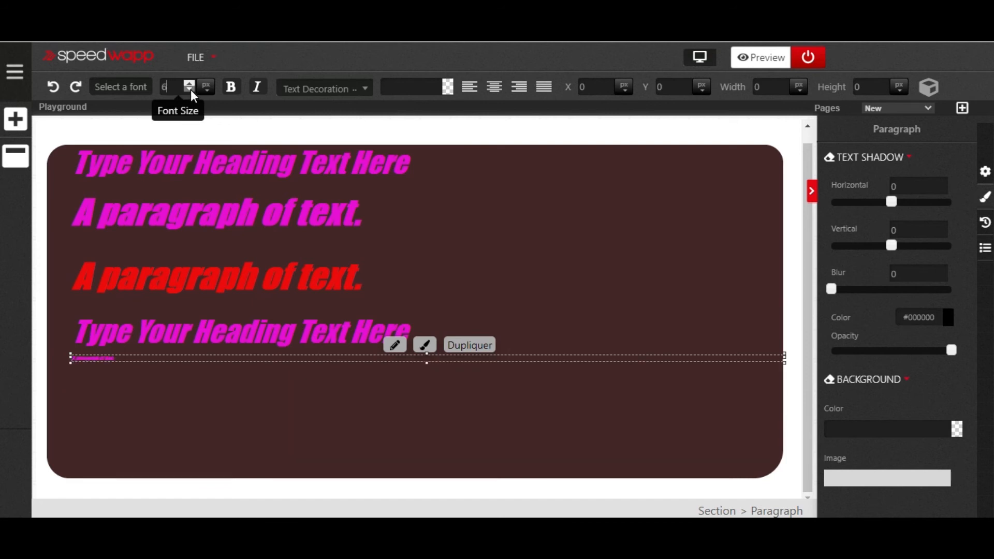
left_click(190, 84)
left_click(189, 84)
left_click(189, 84)
left_click(190, 84)
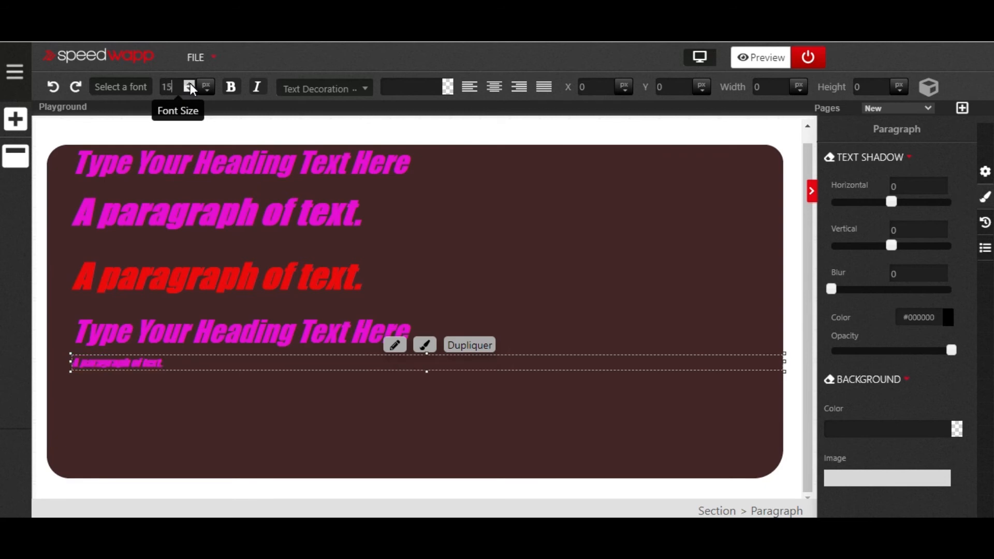
Increase the section's font size to 73 px
left_click(165, 422)
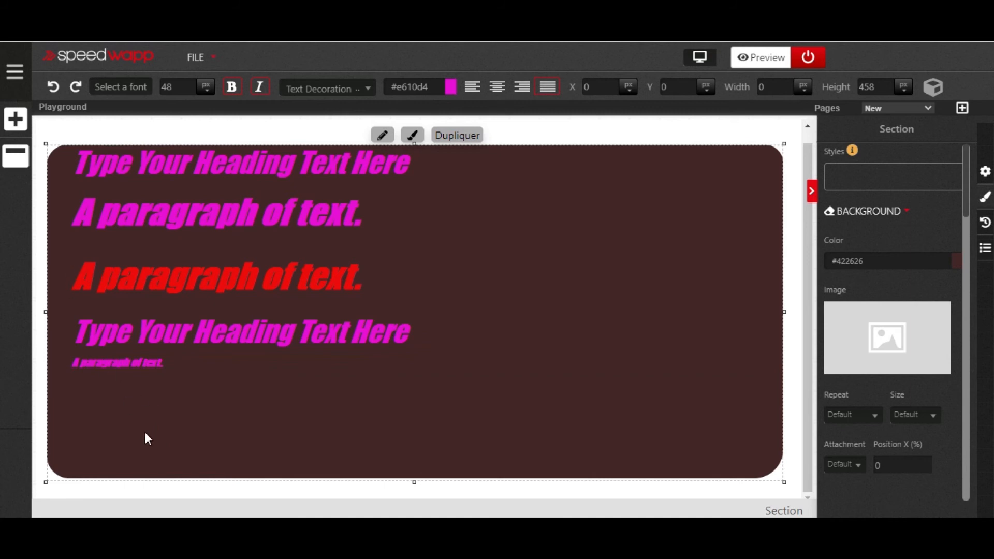
left_click(190, 84)
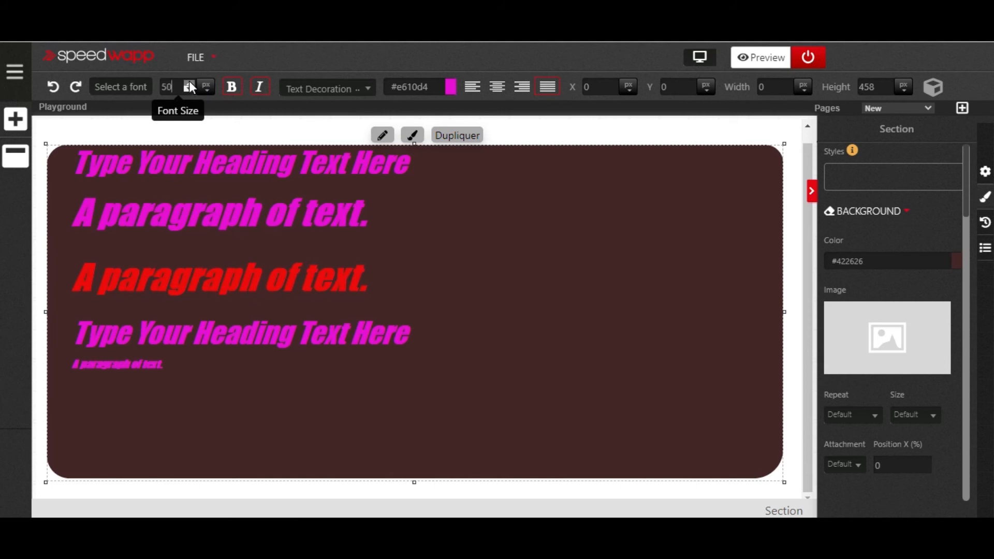
left_click(190, 83)
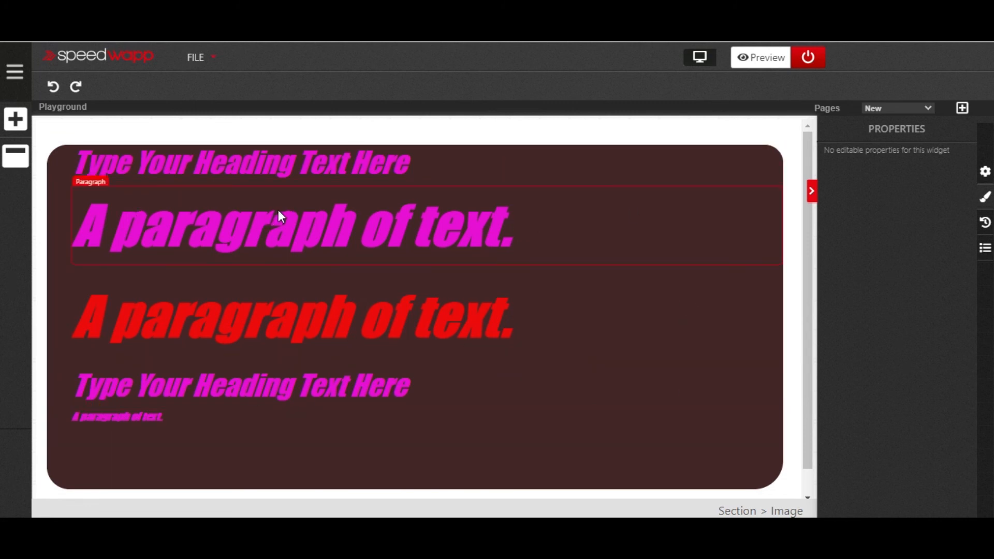
Add an image element to the section below the red paragraph
left_click(16, 120)
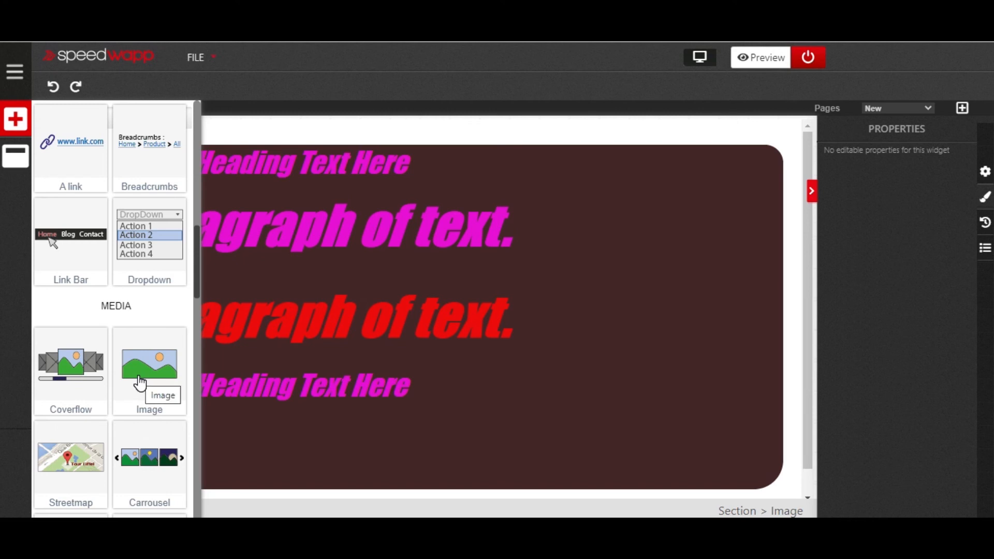
left_click_drag(140, 383, 331, 326)
scroll(495, 409, "down", 4)
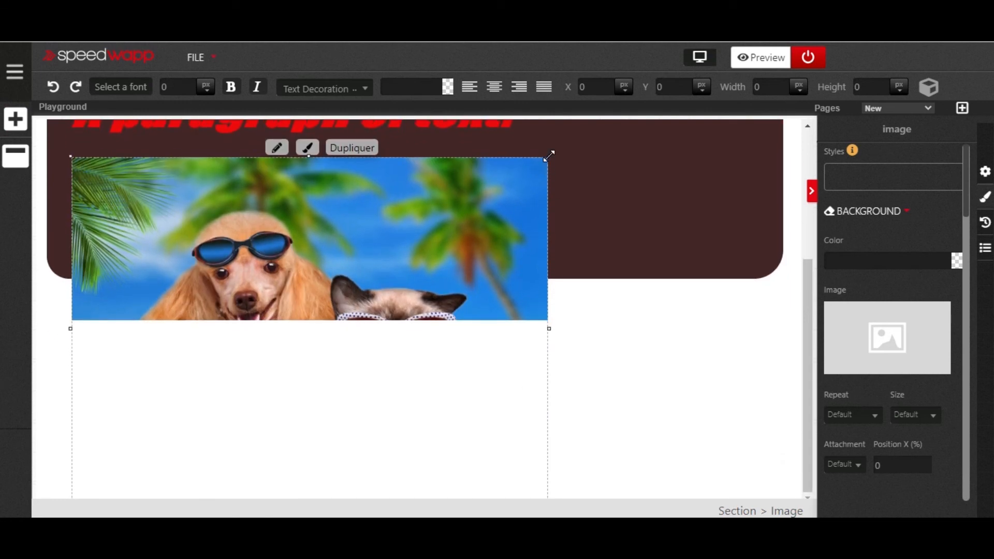
Shrink the image to about 329 by 328 px and place it below the second heading
left_click_drag(549, 155, 416, 288)
left_click_drag(71, 221, 153, 307)
left_click_drag(334, 382, 317, 386)
left_click(329, 313)
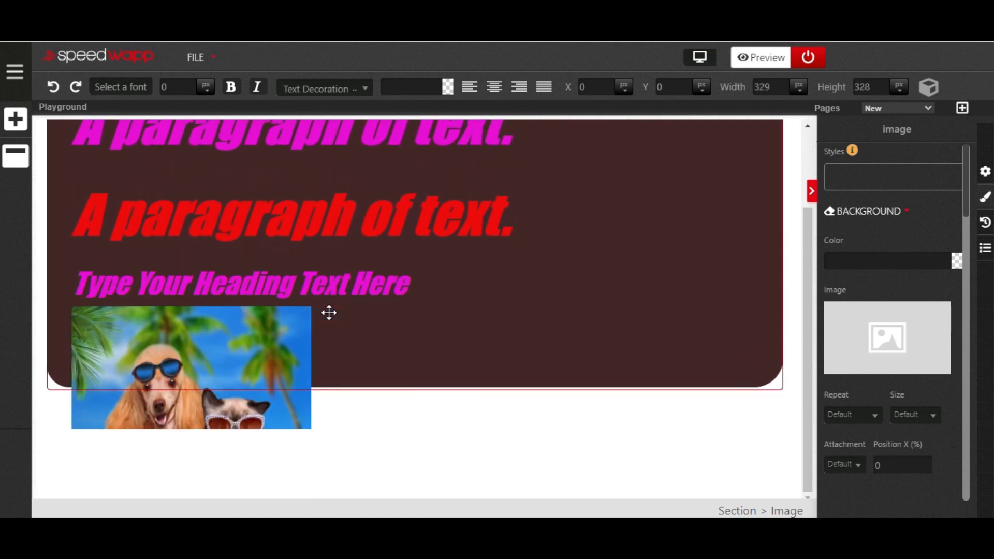
Try to move the image sideways into the empty area of the section beside it
left_click_drag(236, 356, 353, 331)
left_click_drag(212, 410, 401, 351)
left_click(445, 377)
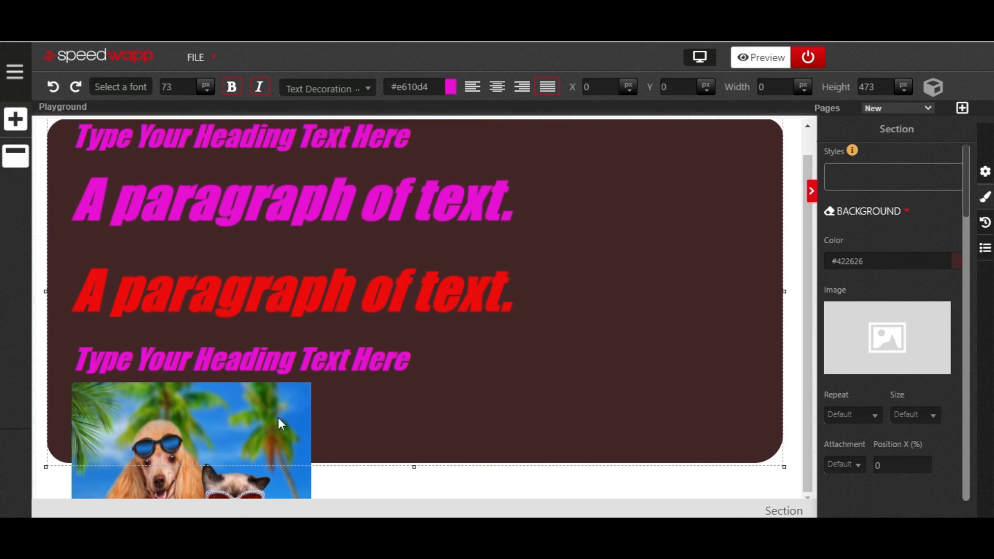
Set the image's position mode to Absolute in its style settings
left_click(166, 480)
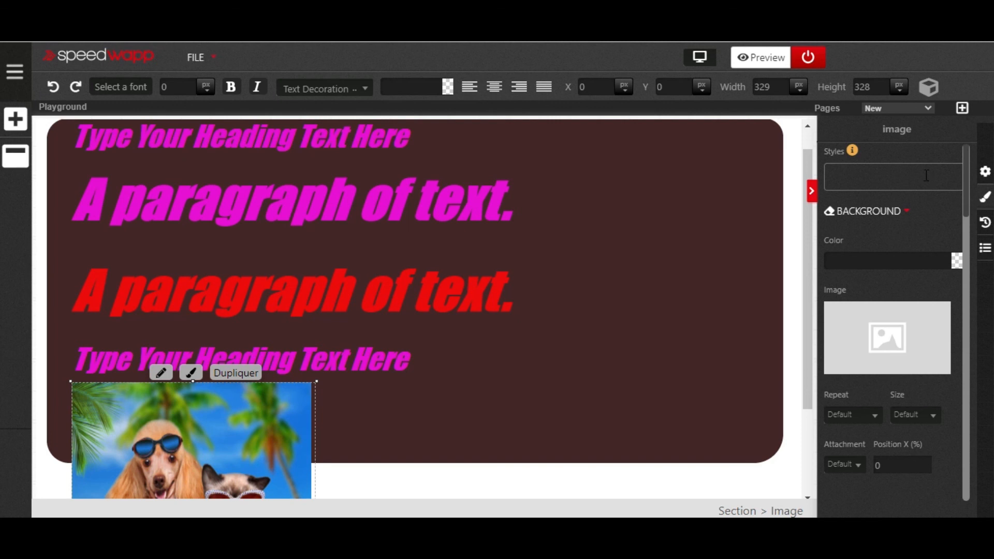
scroll(914, 319, "down", 1)
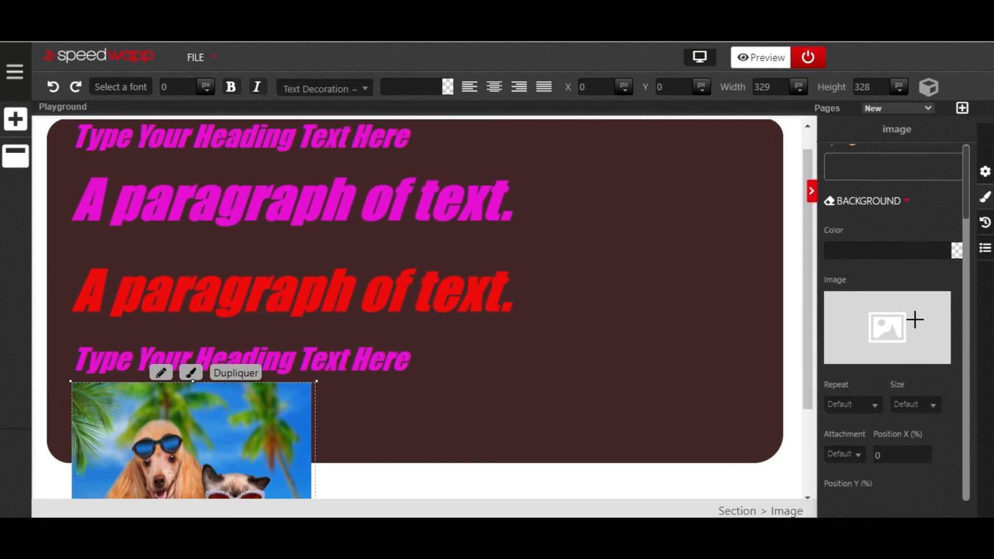
scroll(914, 319, "down", 3)
scroll(916, 322, "down", 5)
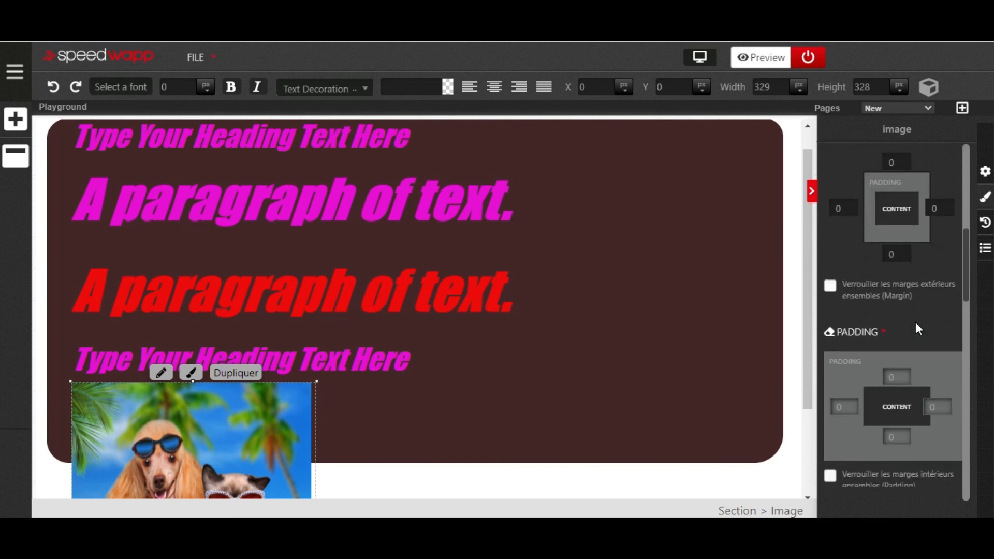
scroll(915, 328, "down", 10)
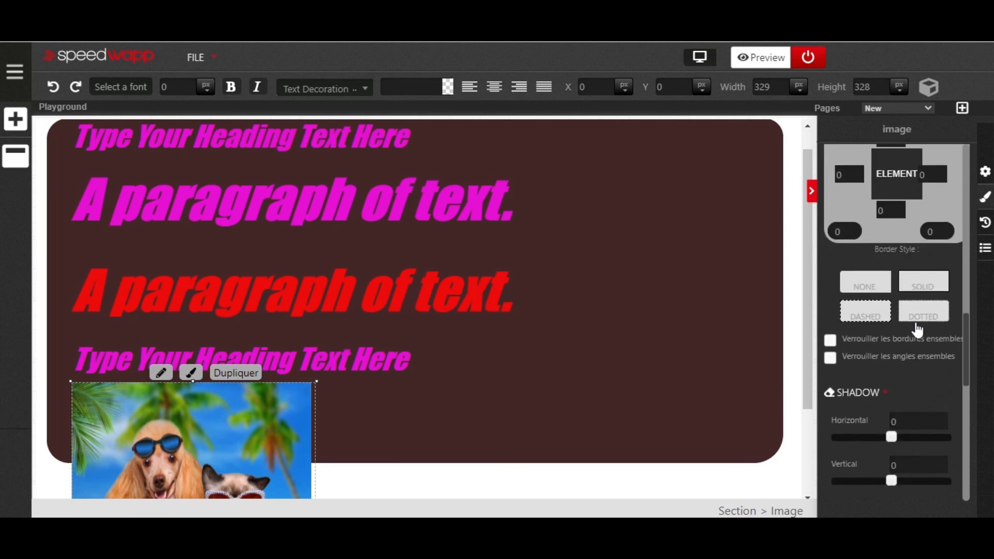
scroll(914, 326, "down", 8)
scroll(911, 342, "down", 4)
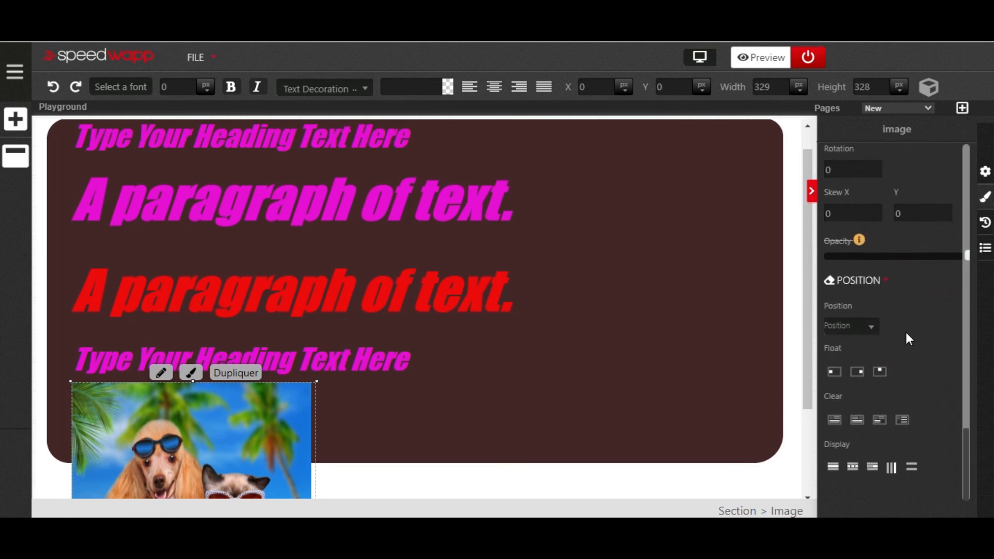
left_click(884, 282)
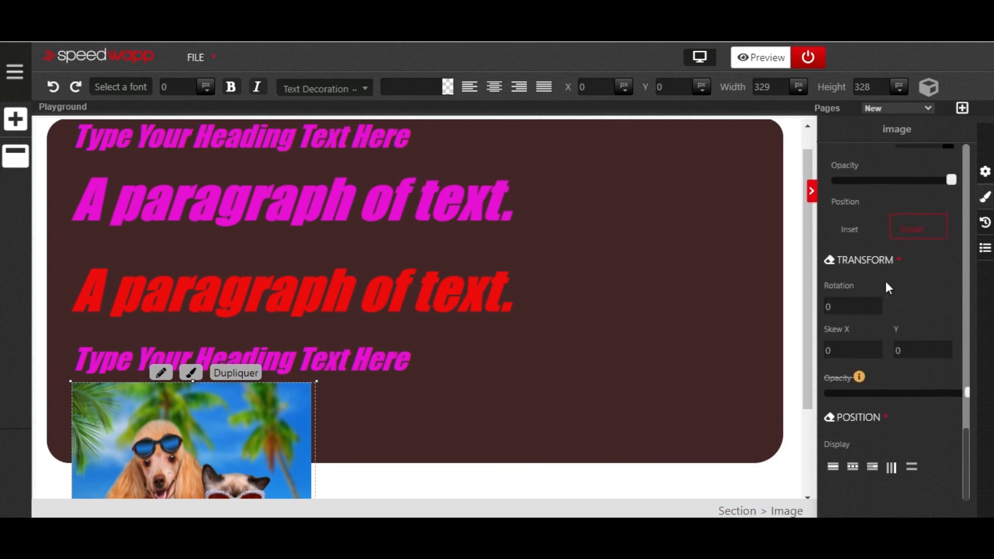
left_click(882, 418)
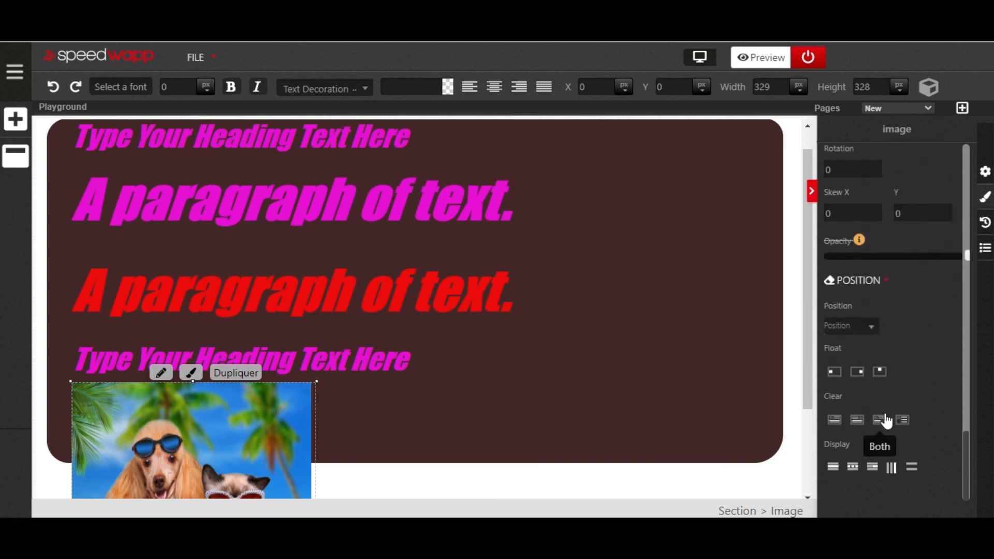
left_click(873, 331)
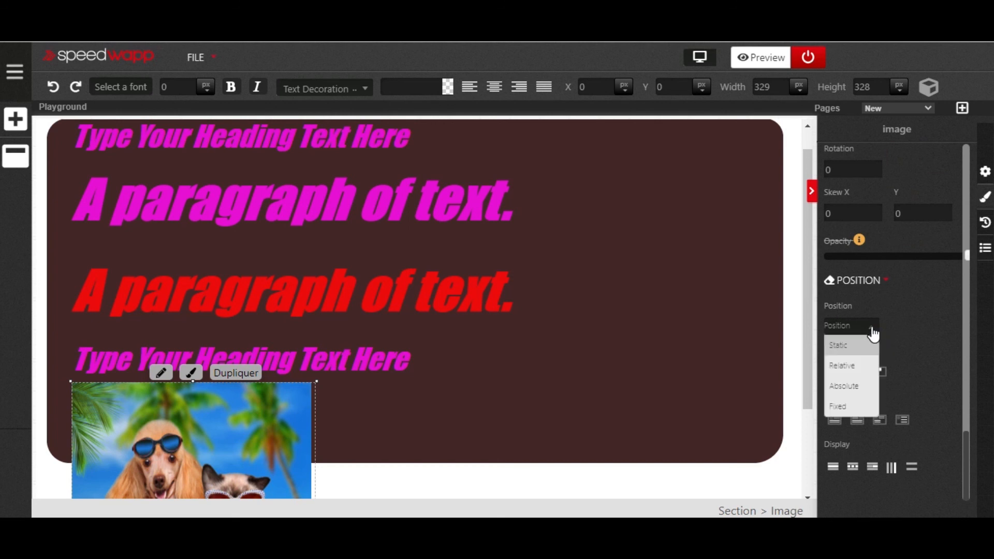
left_click(866, 388)
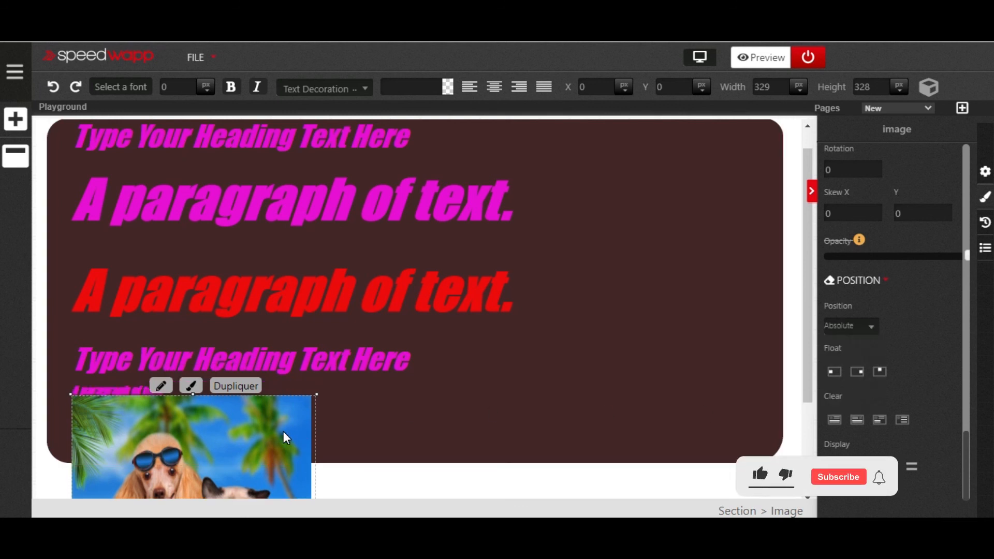
Shrink the image to about 244 by 193 px and place it in the section's lower-right corner at about X 756, Y 309
left_click_drag(284, 430, 668, 463)
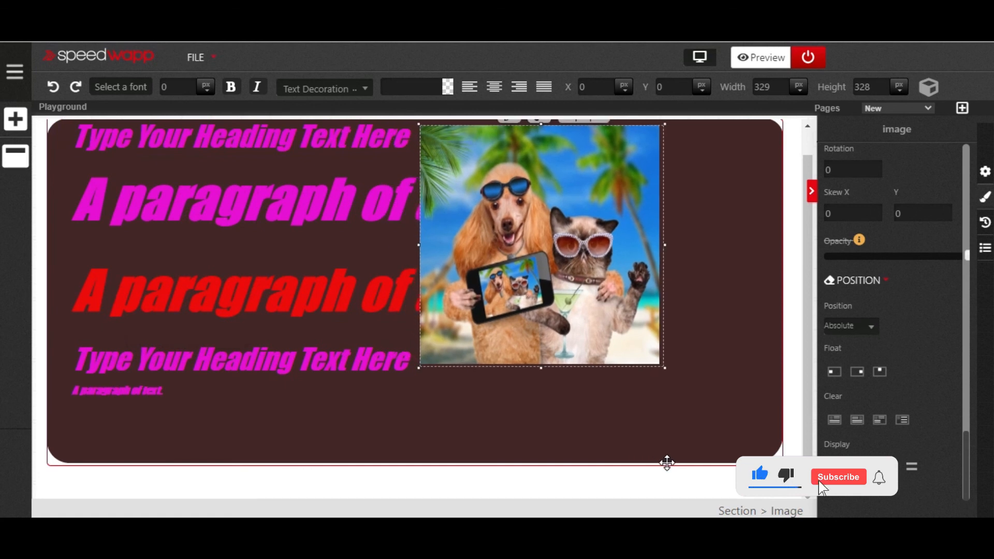
left_click_drag(542, 366, 540, 322)
left_click_drag(419, 223, 460, 223)
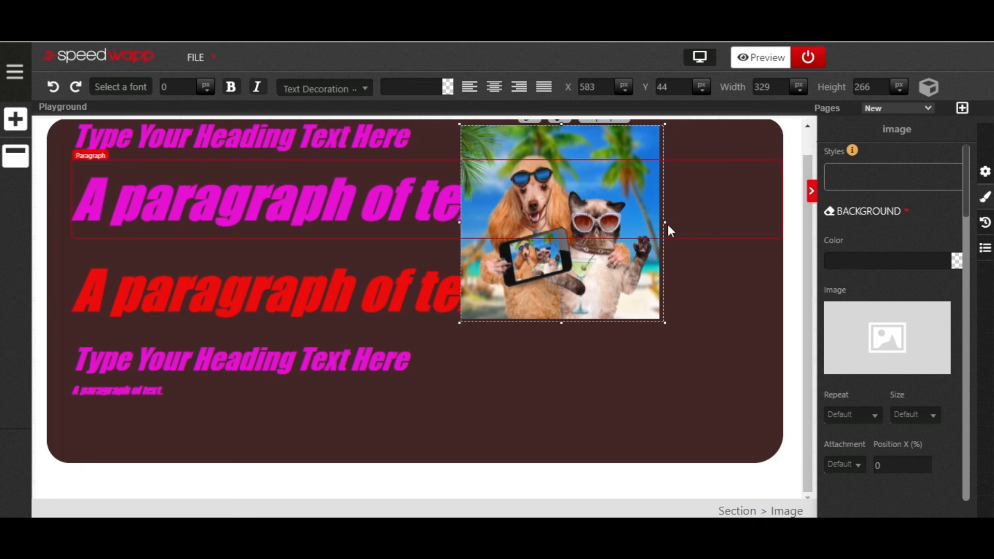
left_click_drag(664, 223, 643, 224)
left_click_drag(550, 321, 550, 268)
left_click_drag(569, 194, 694, 383)
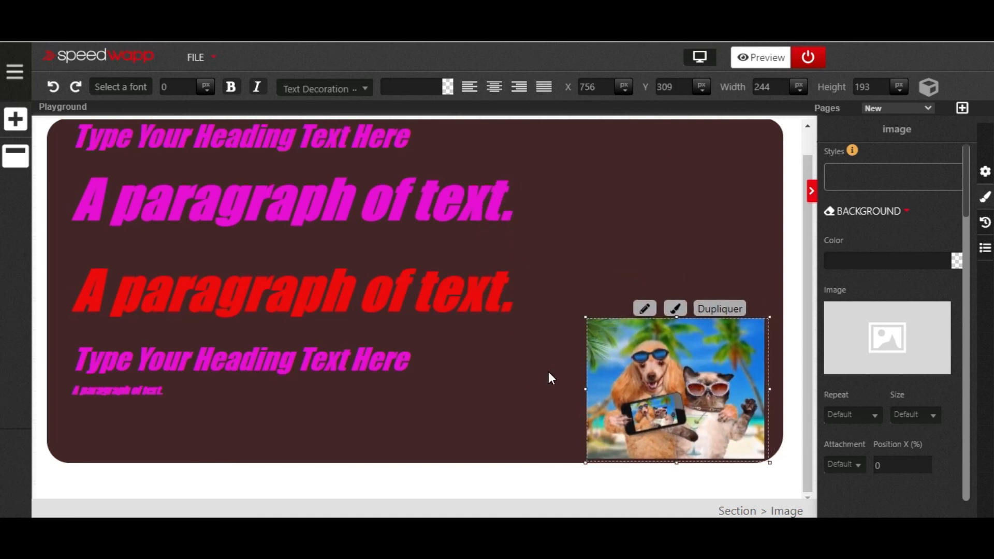